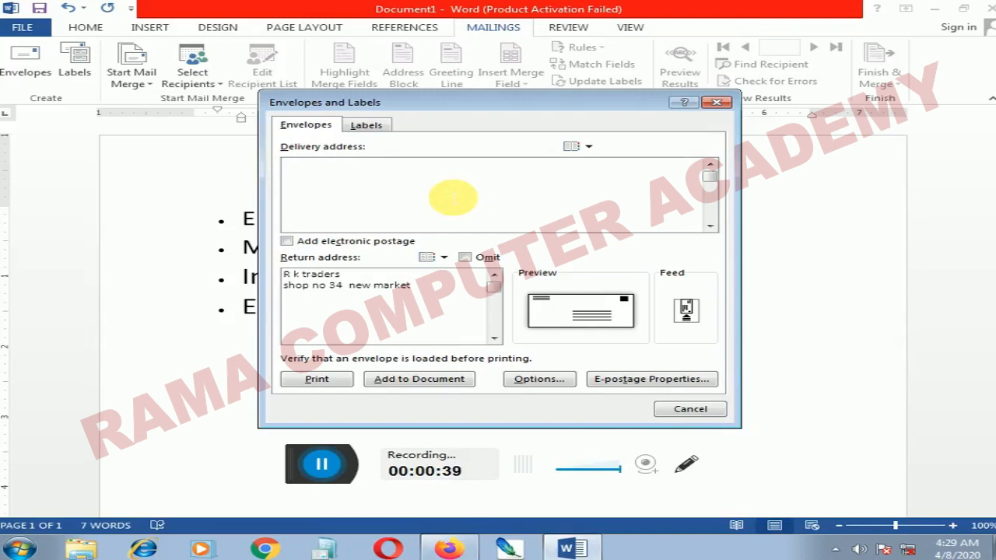
Enter the recipient's name and postal address as the envelope's delivery address.
type("r")
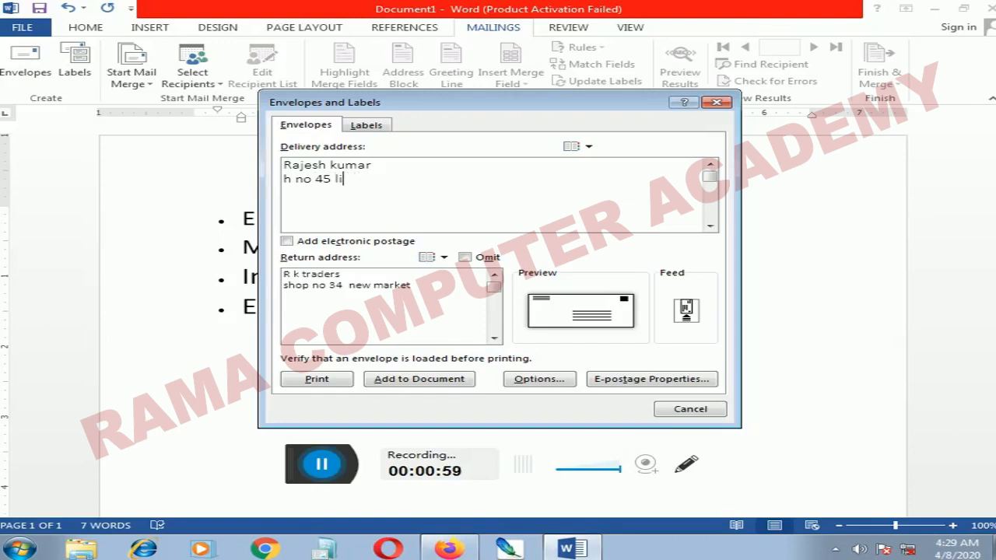
type("colony")
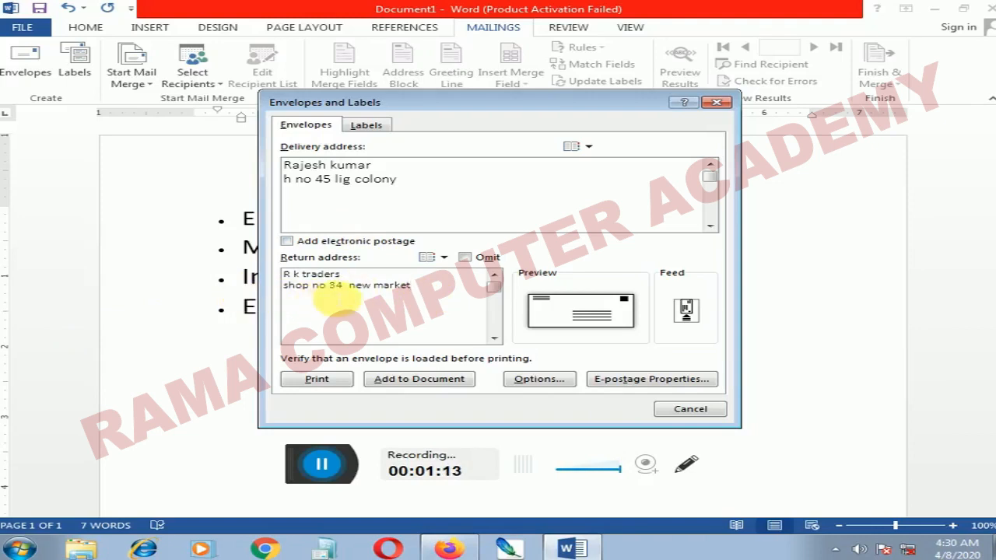
In the envelope options, set the delivery address font to Adobe Caslon Pro Bold, Bold Italic, size 12.
left_click(551, 311)
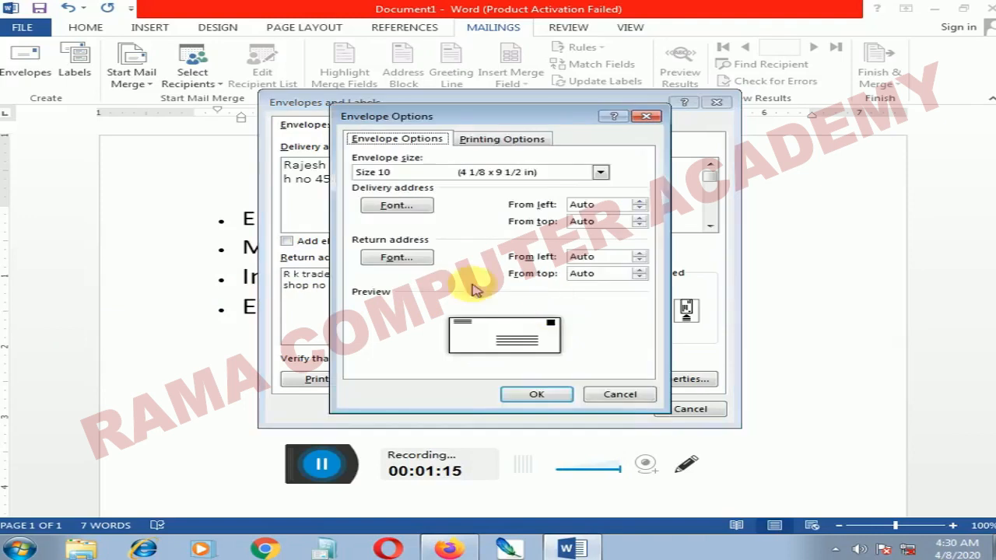
left_click(410, 208)
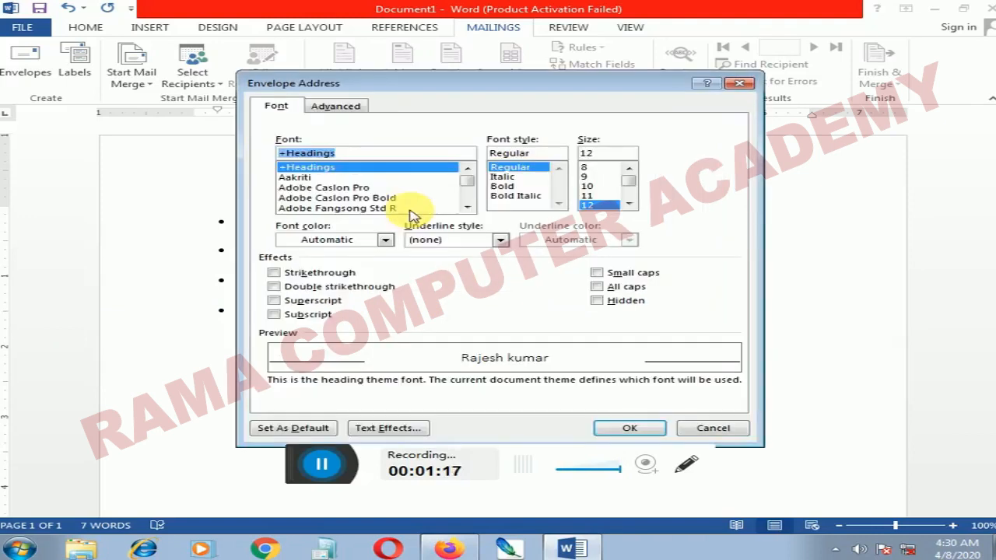
left_click(364, 200)
left_click(517, 177)
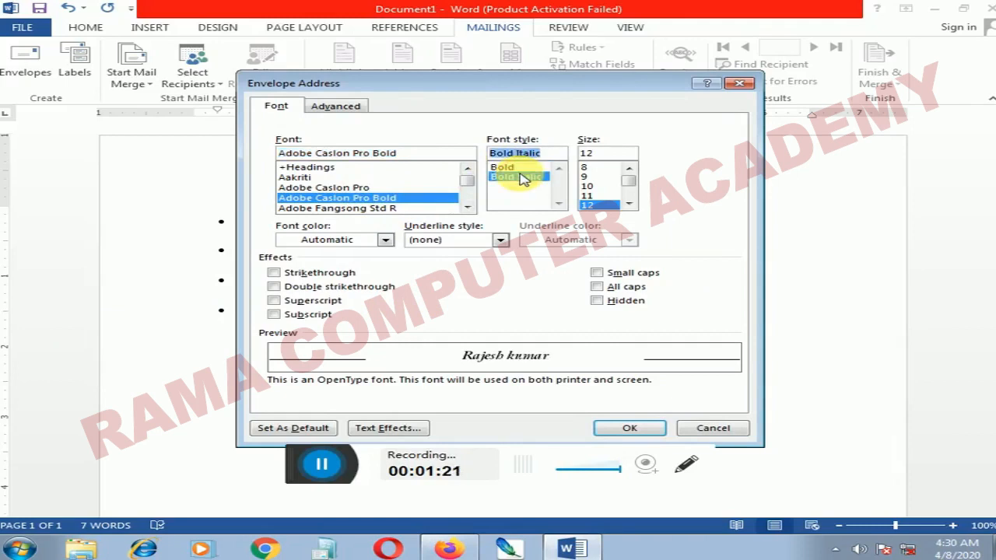
left_click(596, 204)
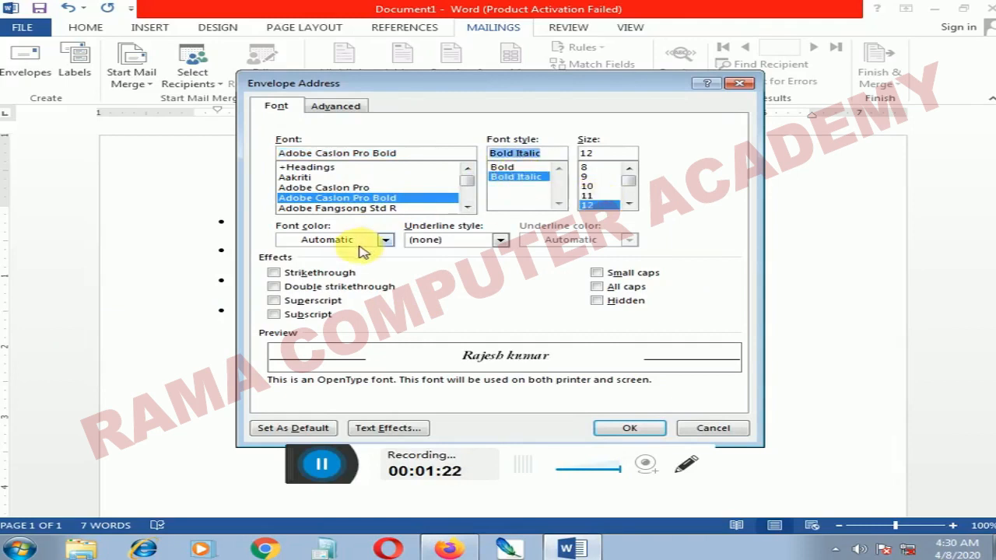
Give the delivery address a light blue font color and a single-line underline.
left_click(362, 241)
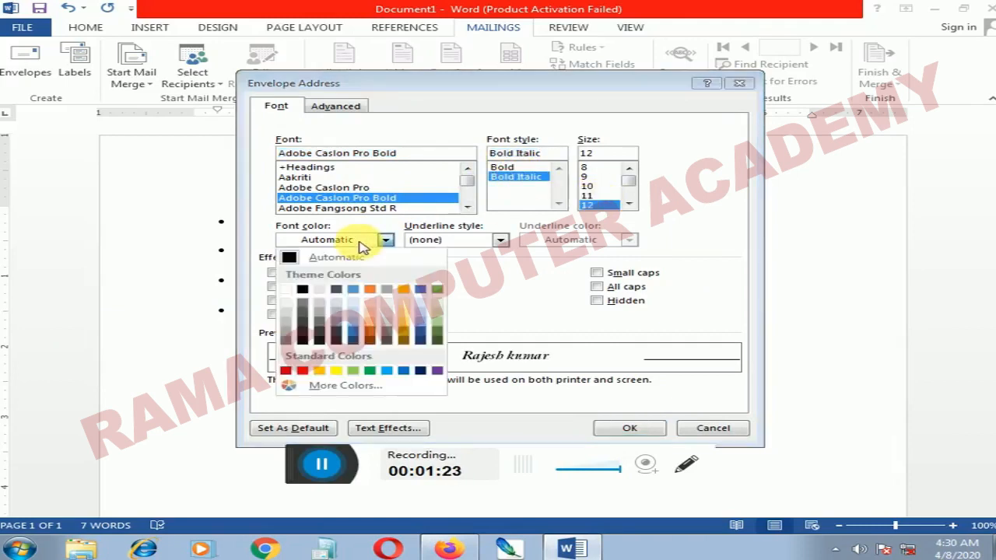
left_click(352, 319)
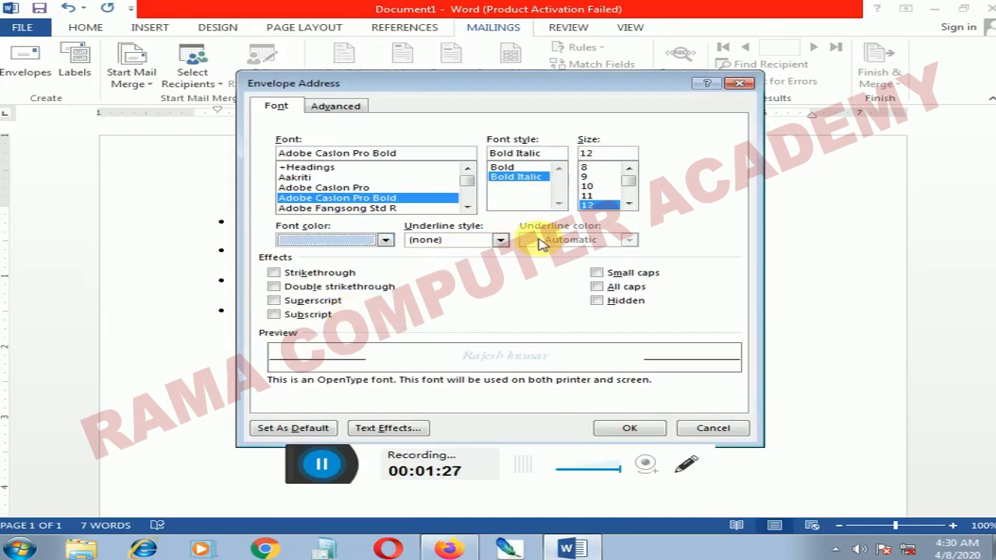
left_click(482, 241)
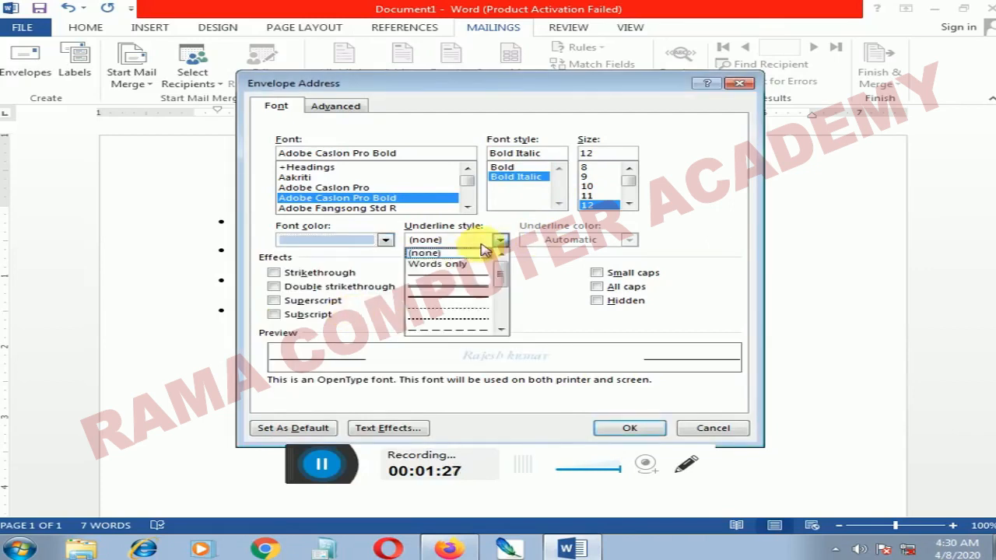
left_click(459, 277)
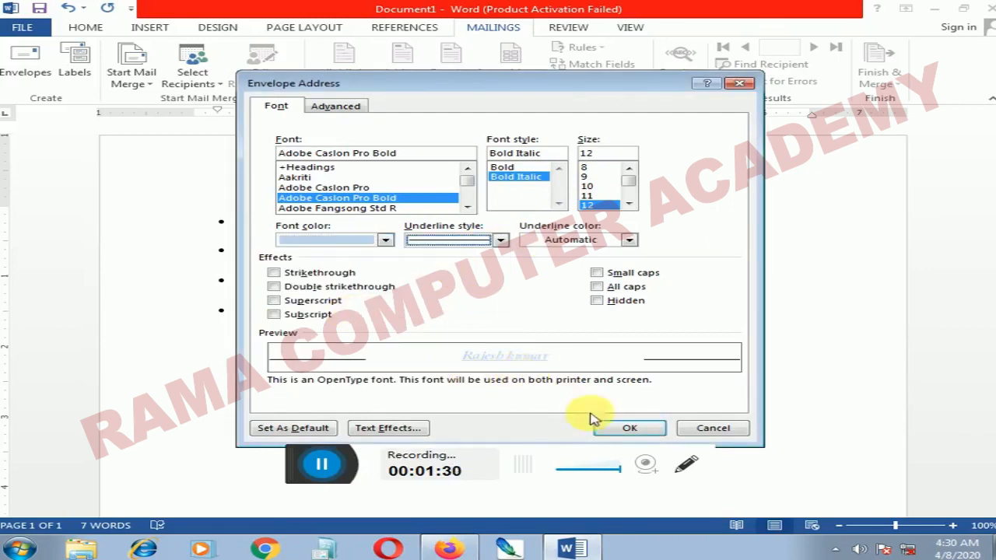
left_click(627, 429)
Format the return address font as Adobe Caslon Pro Bold, Bold Italic, size 11, in yellow.
left_click(395, 258)
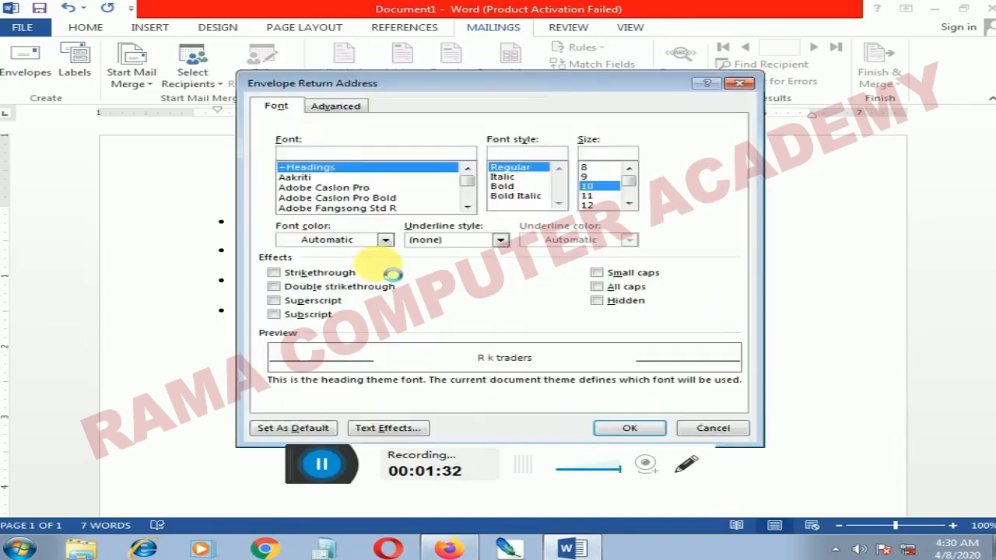
left_click(326, 198)
left_click(515, 176)
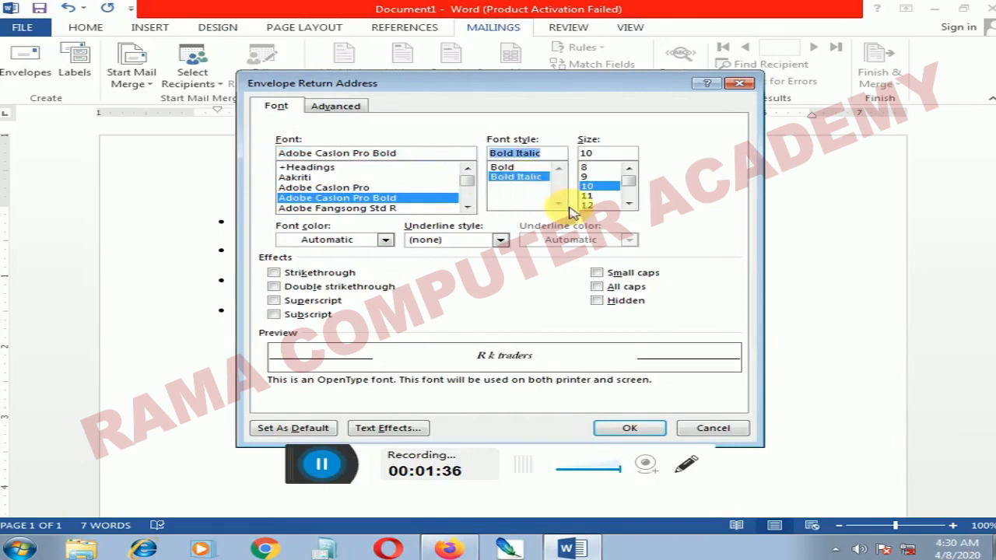
left_click(587, 195)
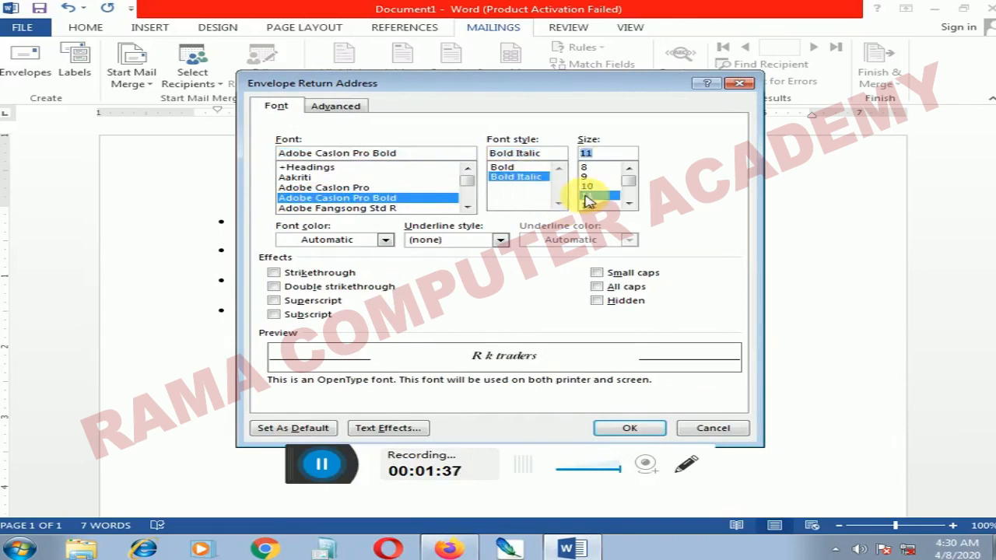
left_click(354, 242)
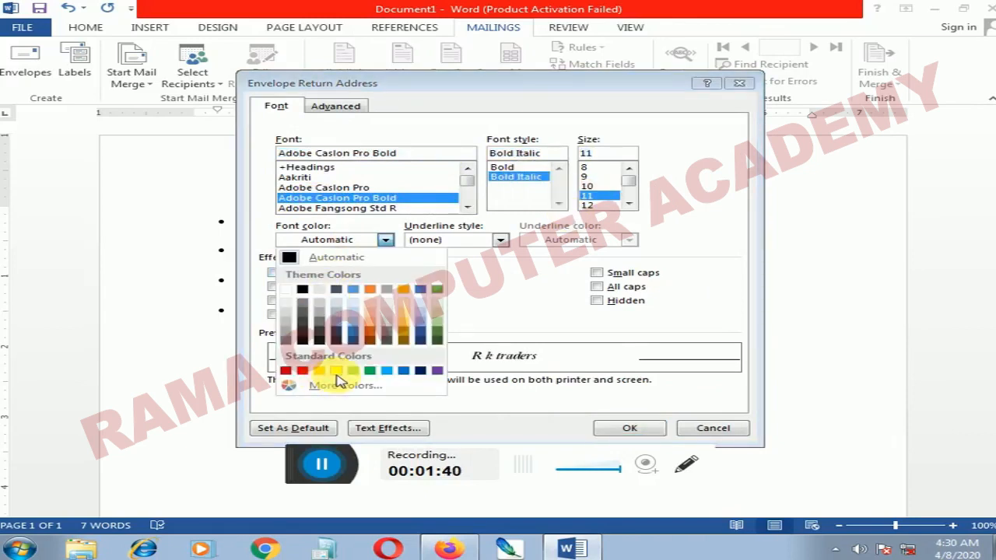
left_click(337, 372)
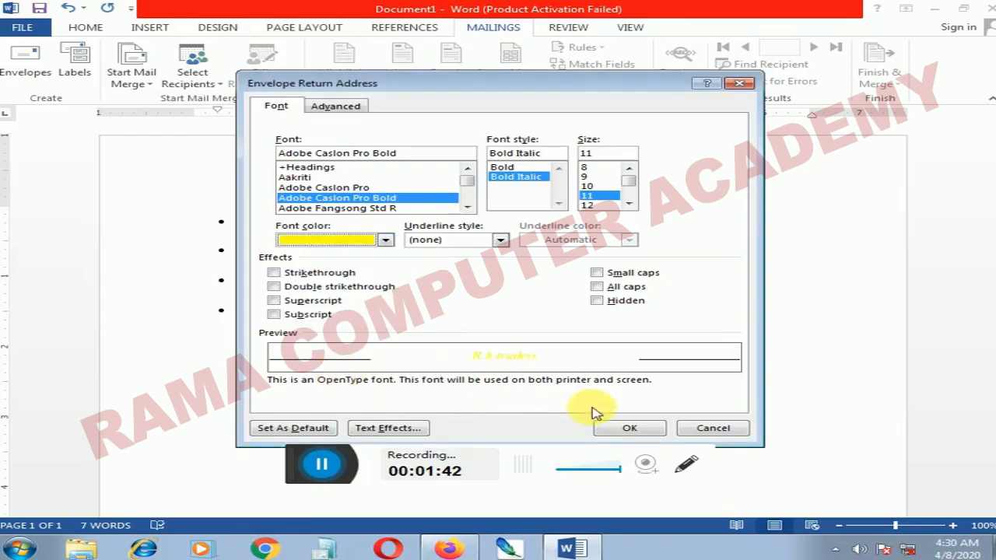
left_click(627, 428)
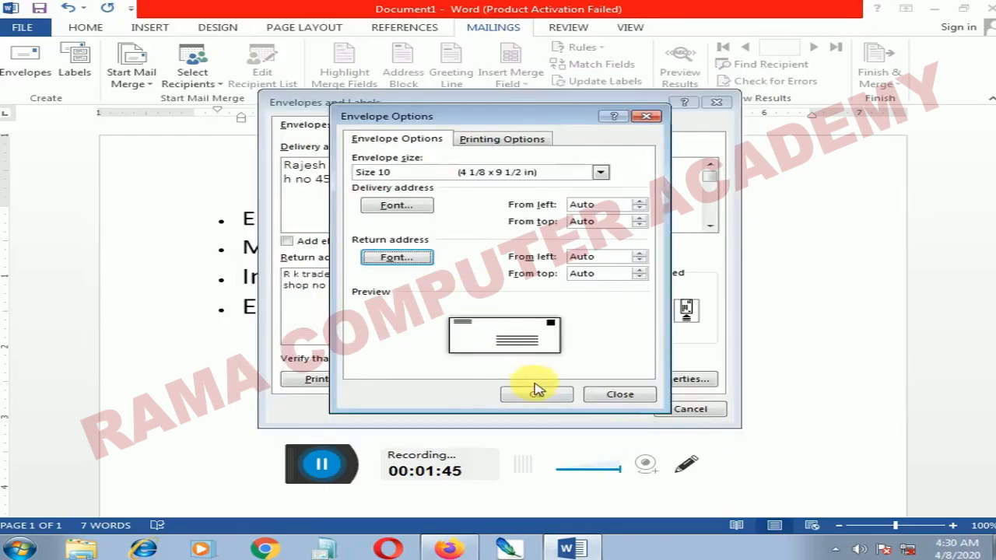
Accept the envelope options and add the formatted envelope to the document.
left_click(539, 396)
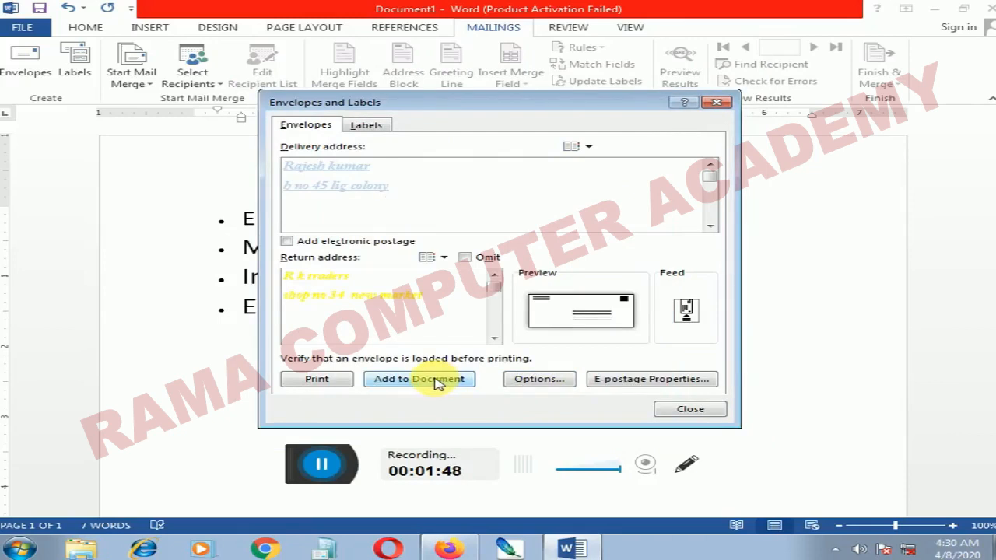
left_click(438, 380)
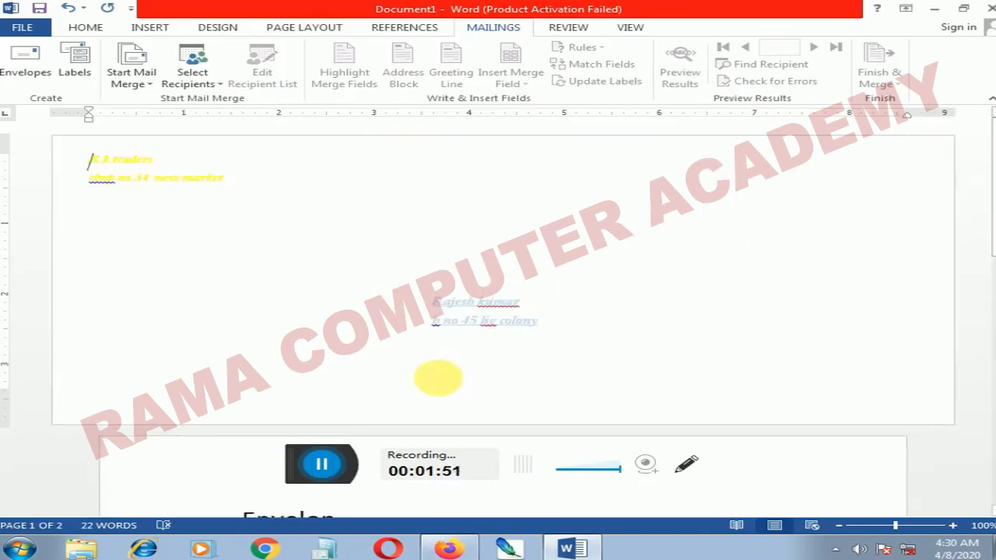
left_click(568, 547)
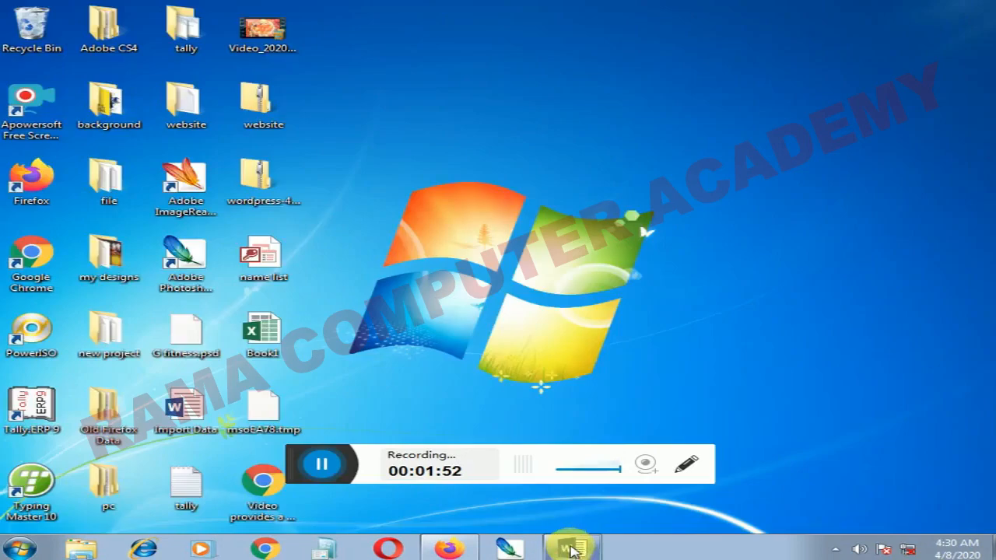
left_click(566, 548)
scroll(329, 374, "down", 3)
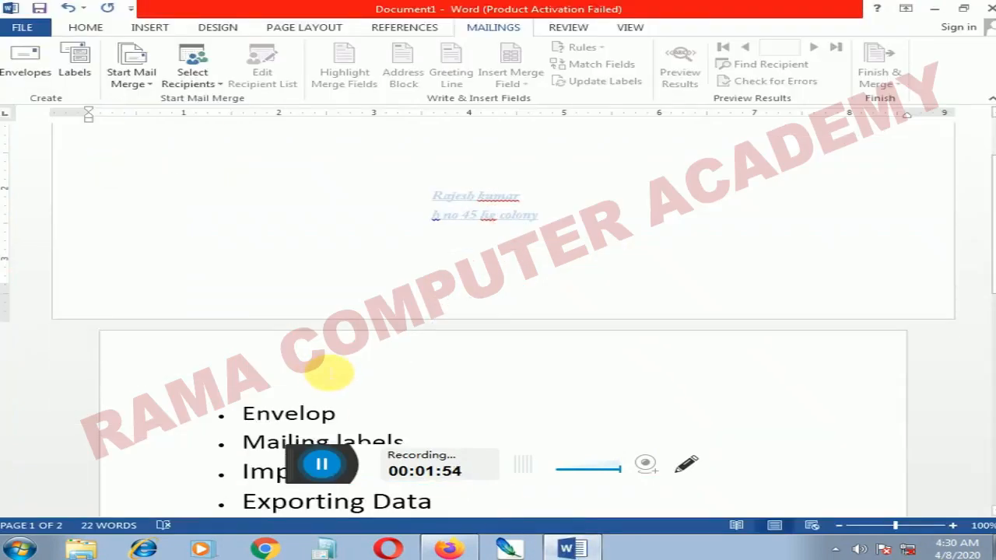
scroll(329, 365, "down", 2)
scroll(327, 362, "up", 4)
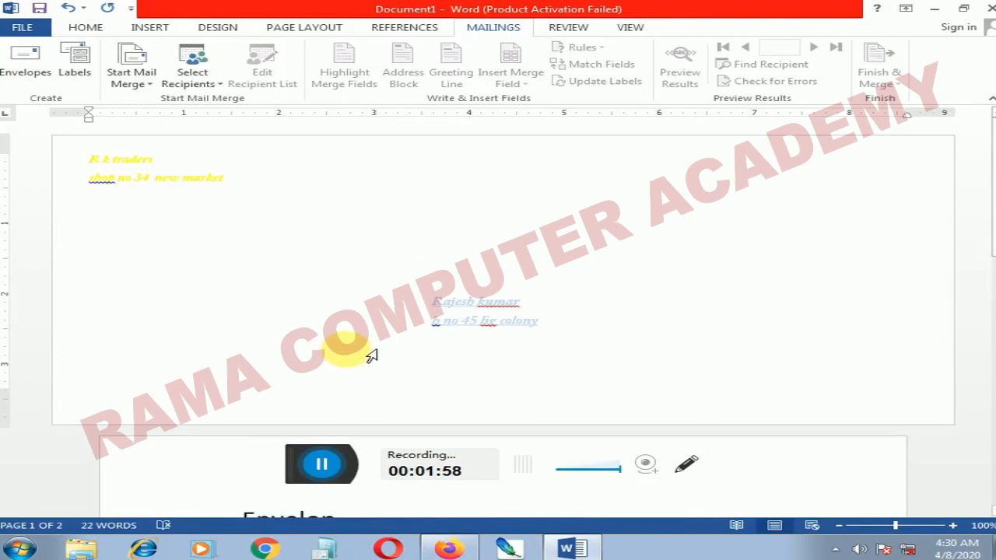
scroll(346, 343, "down", 5)
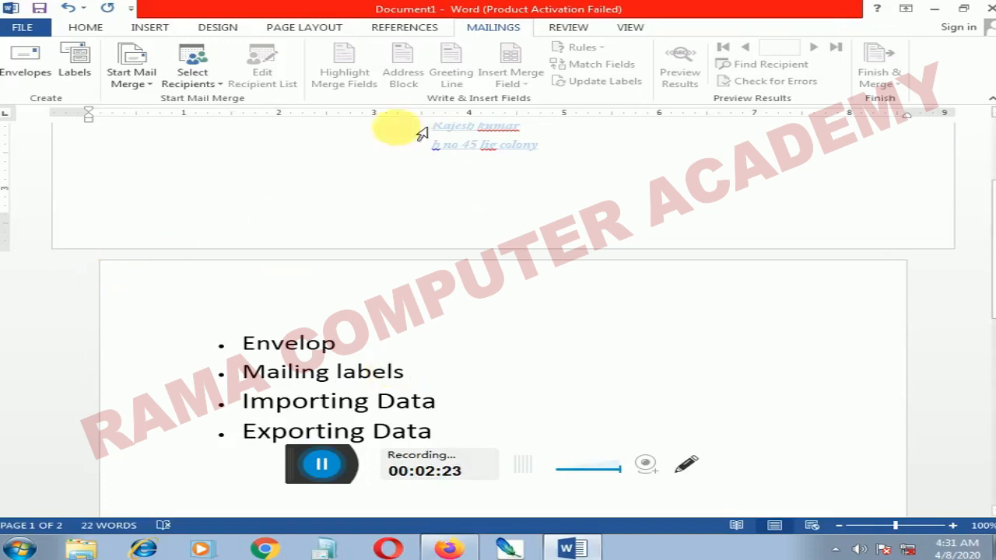
Choose the Microsoft 30 Per Page address label (1" high, 2.63" wide) and generate a full page of it in a new document.
left_click(72, 62)
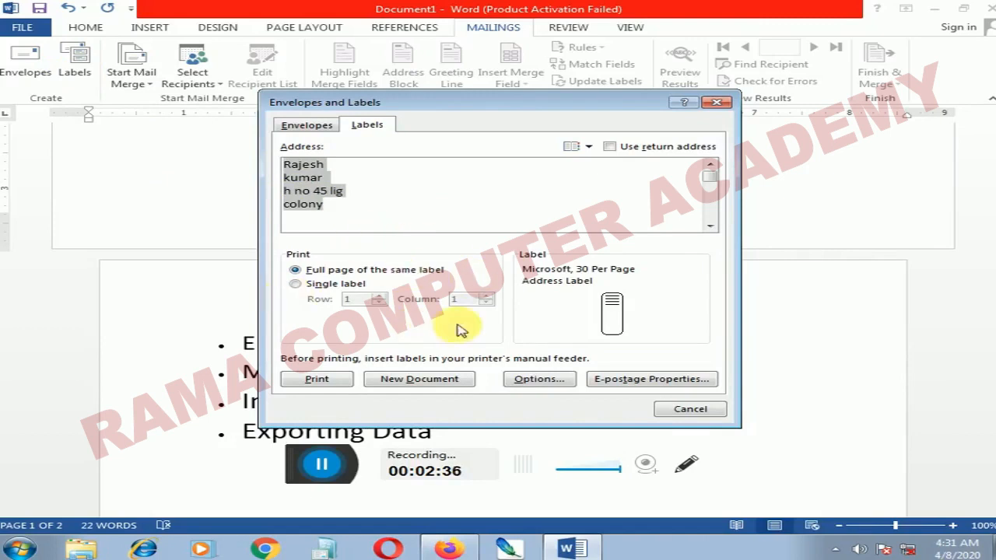
left_click(604, 314)
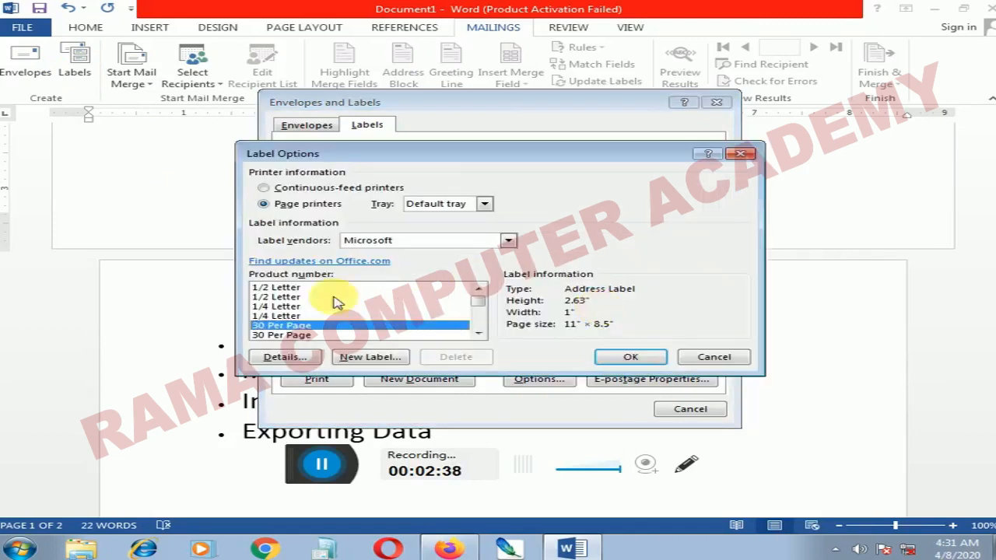
left_click(295, 335)
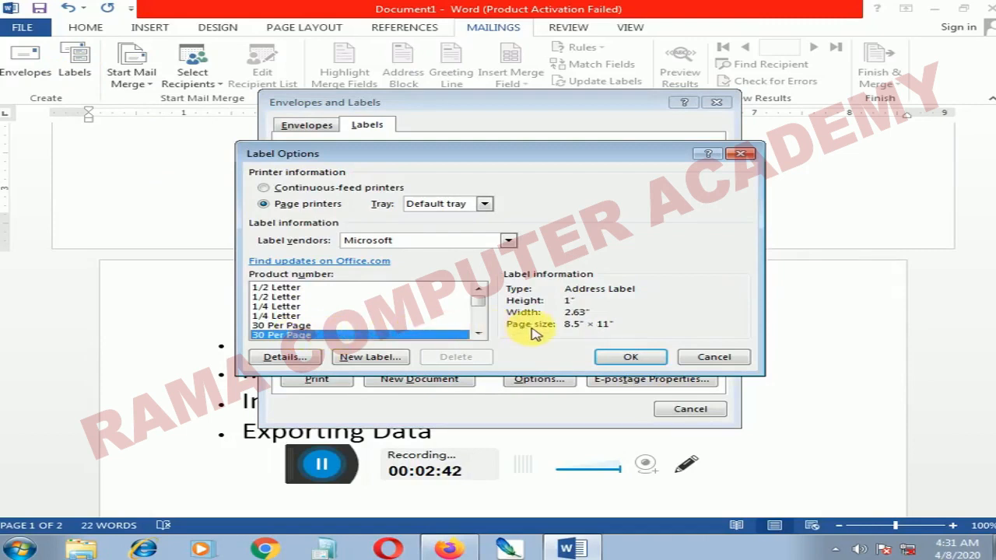
left_click(631, 360)
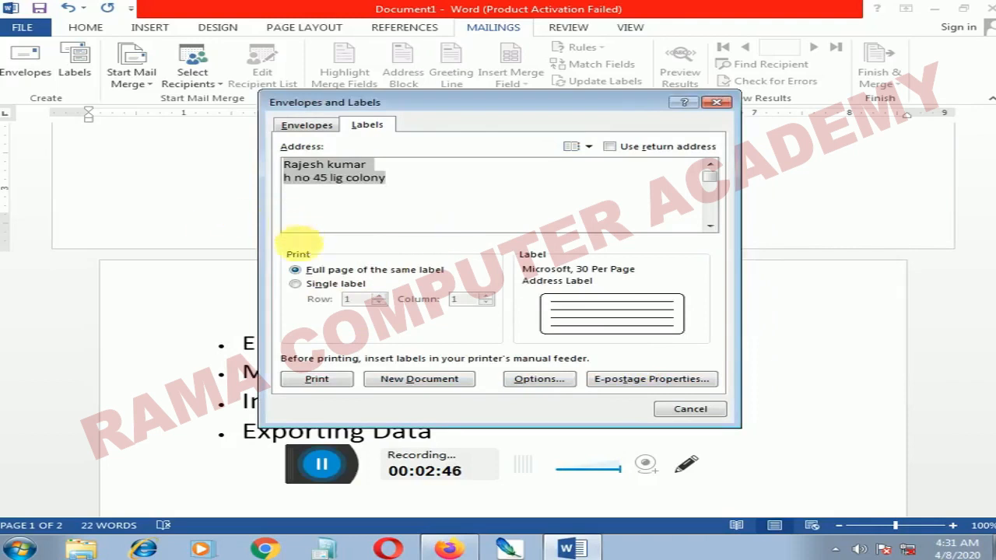
left_click(401, 381)
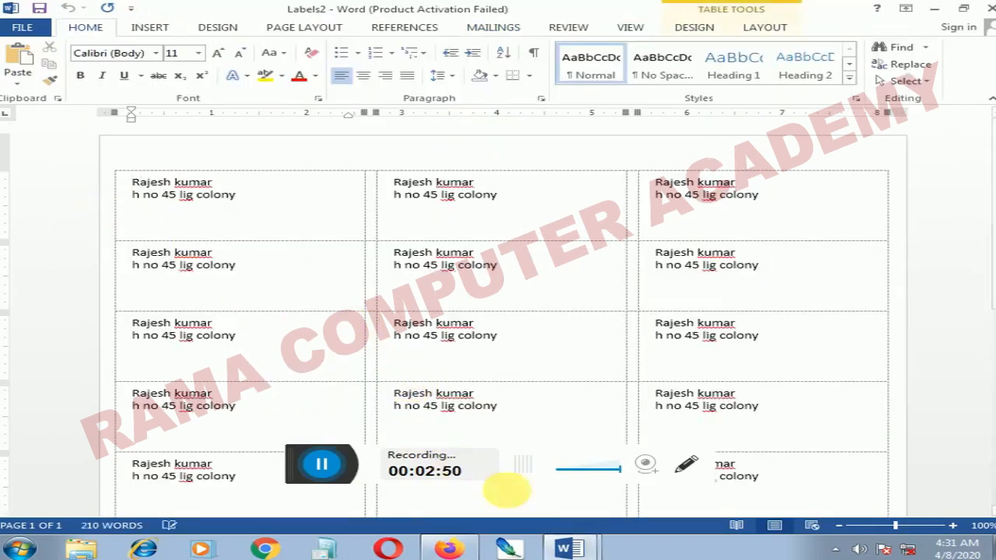
scroll(350, 364, "down", 1)
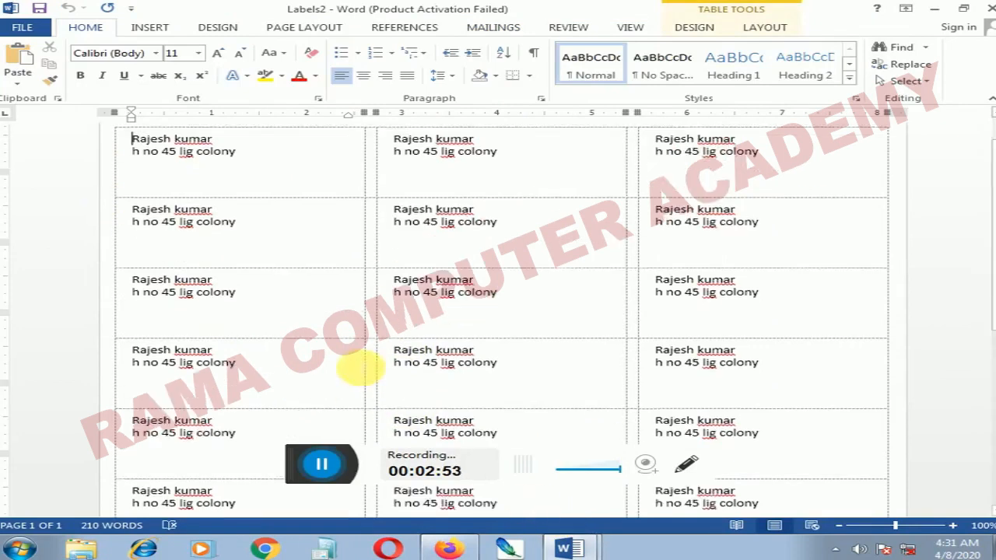
scroll(350, 364, "up", 2)
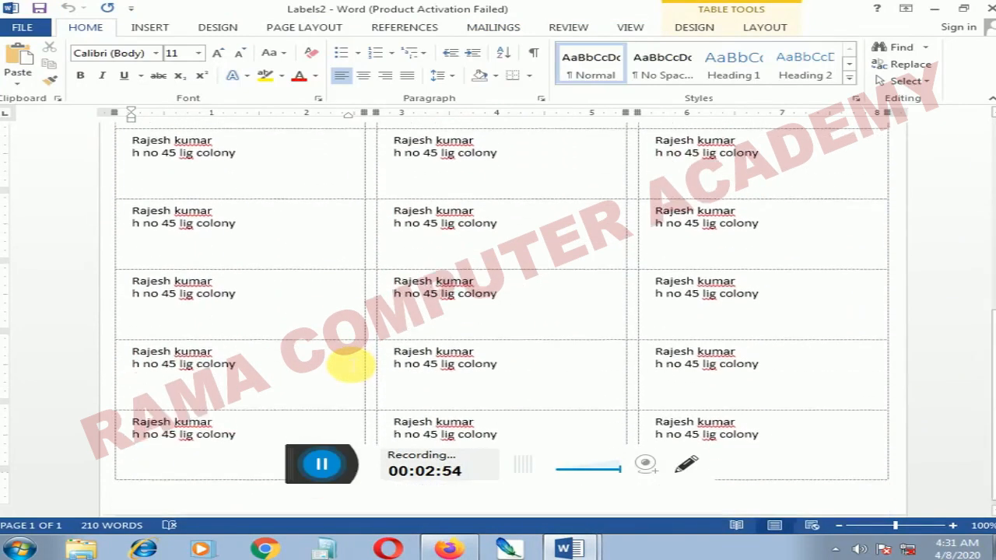
scroll(350, 364, "up", 1)
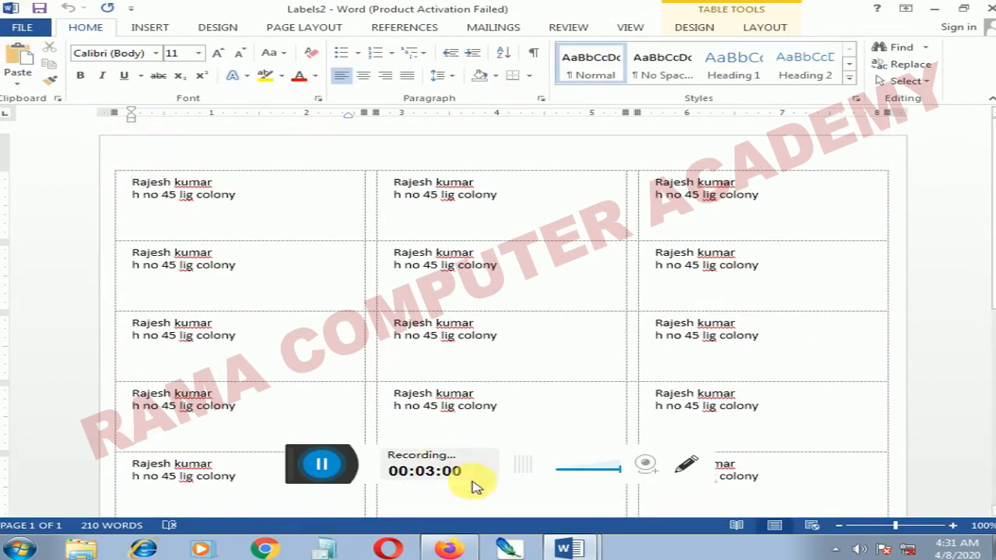
left_click(569, 549)
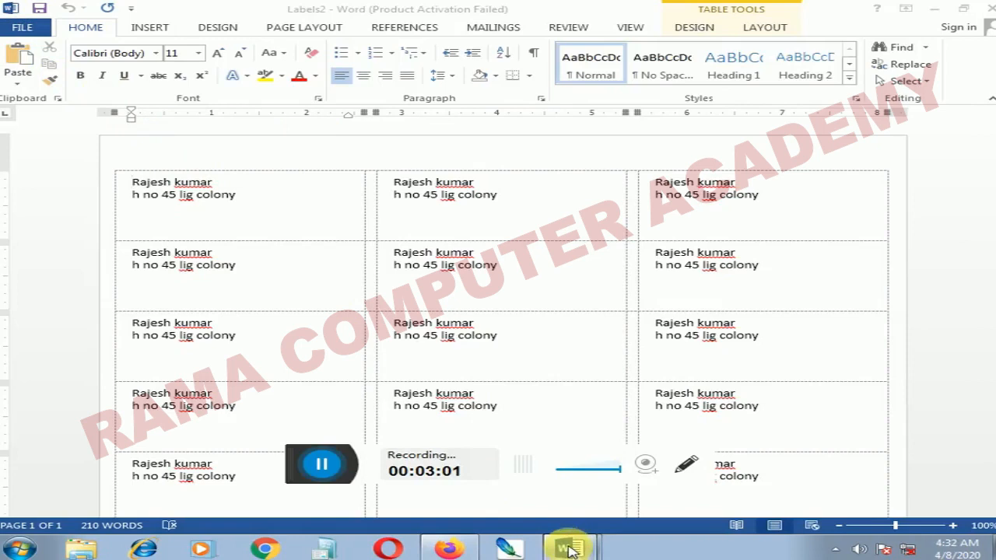
left_click(502, 498)
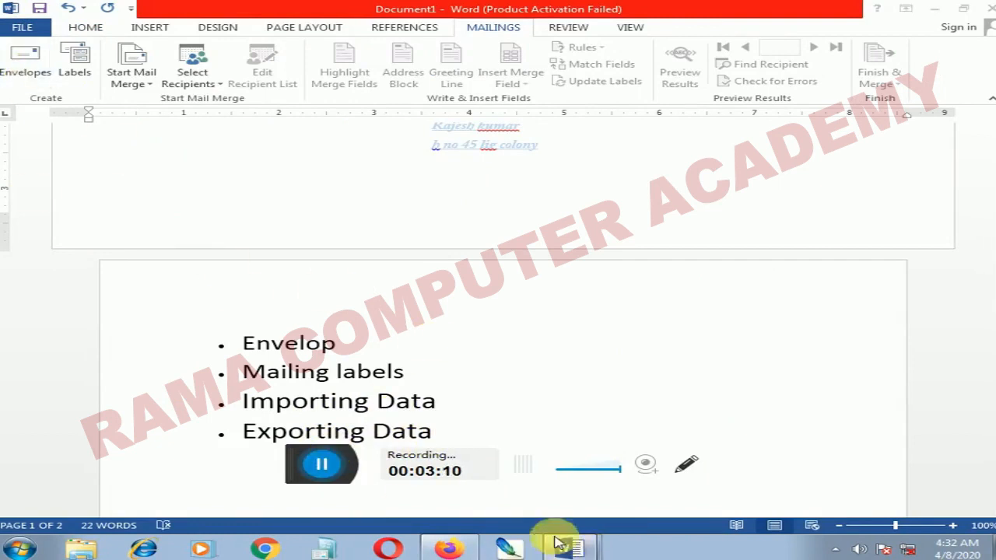
left_click(535, 523)
Insert a page break at the last row of the label table.
scroll(329, 285, "down", 2)
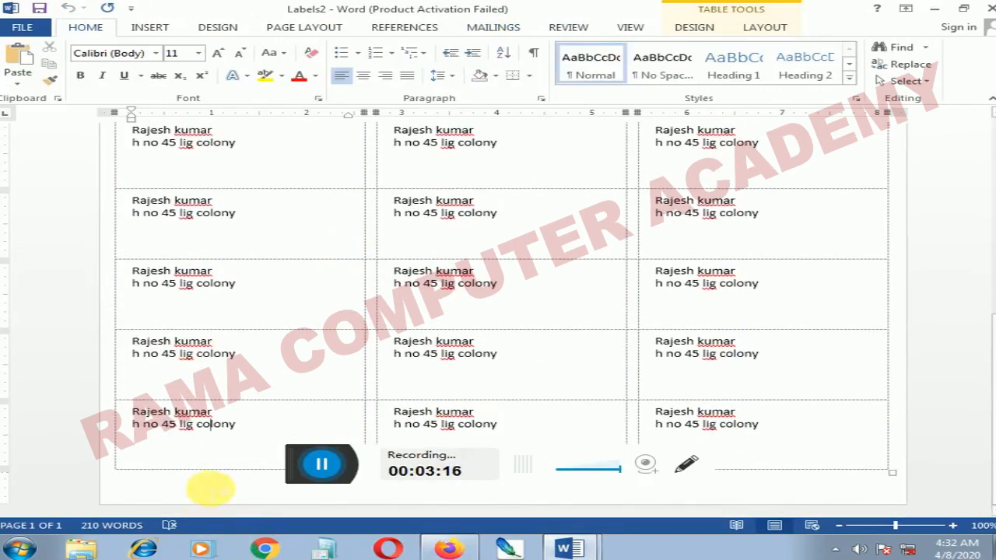
key("ctrl+Return")
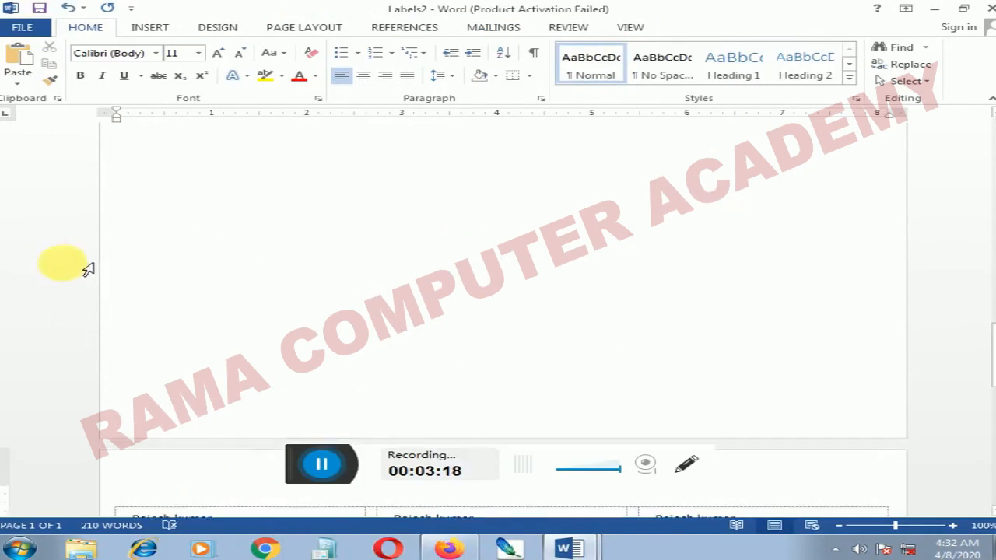
scroll(155, 266, "up", 3)
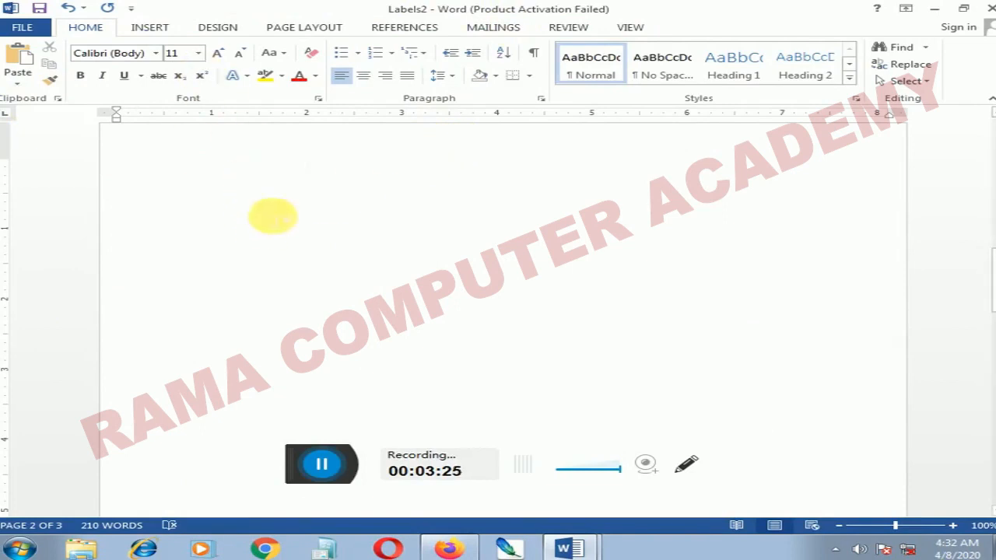
Insert the Book1.xlsx worksheet from the Desktop as an object linked to its source file, on the page after the break.
left_click(152, 28)
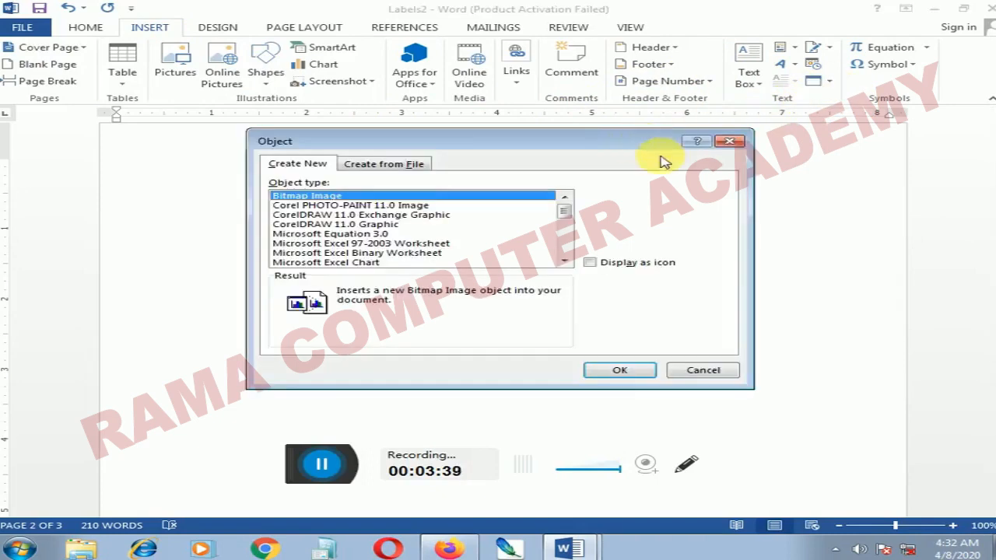
left_click(386, 163)
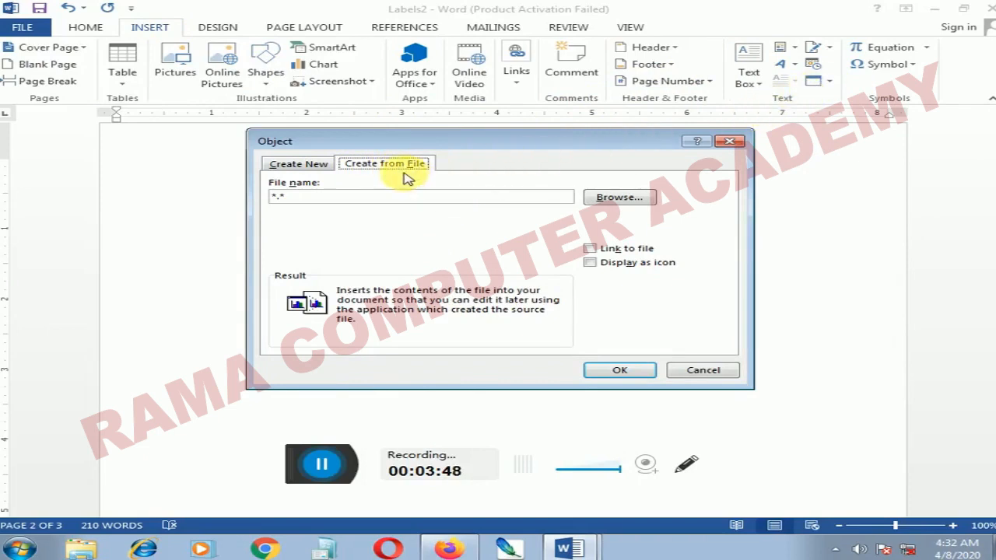
left_click(609, 201)
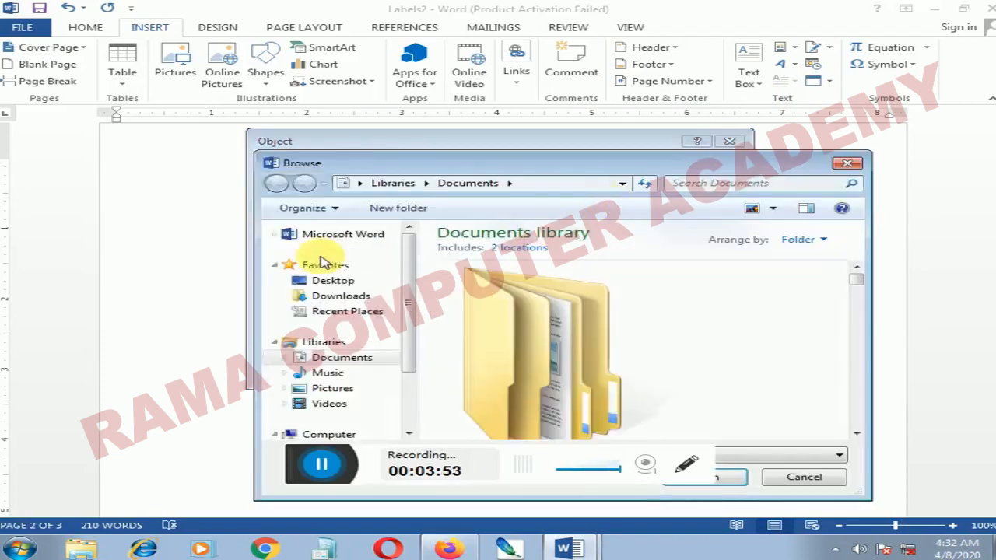
left_click(330, 282)
left_click_drag(853, 244, 873, 371)
left_click(550, 300)
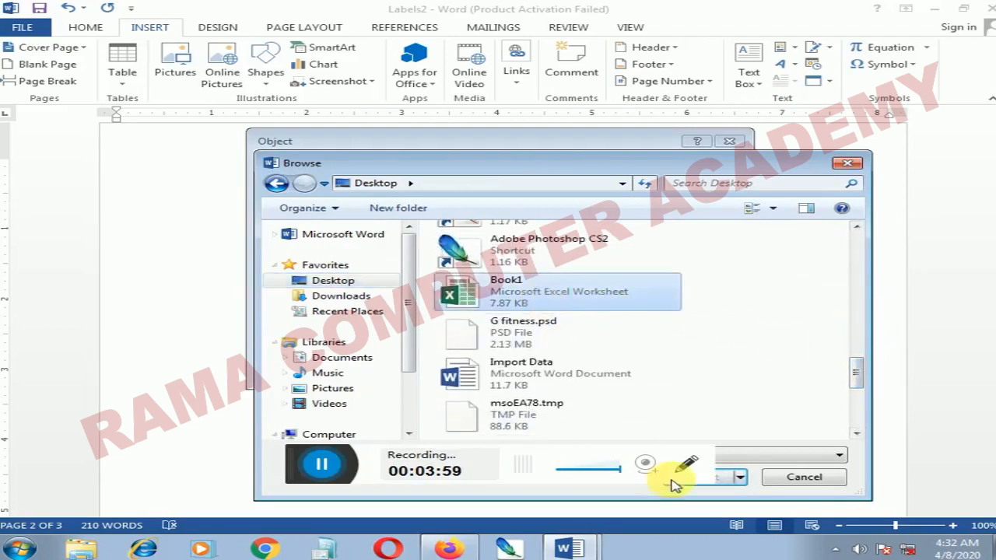
left_click(722, 479)
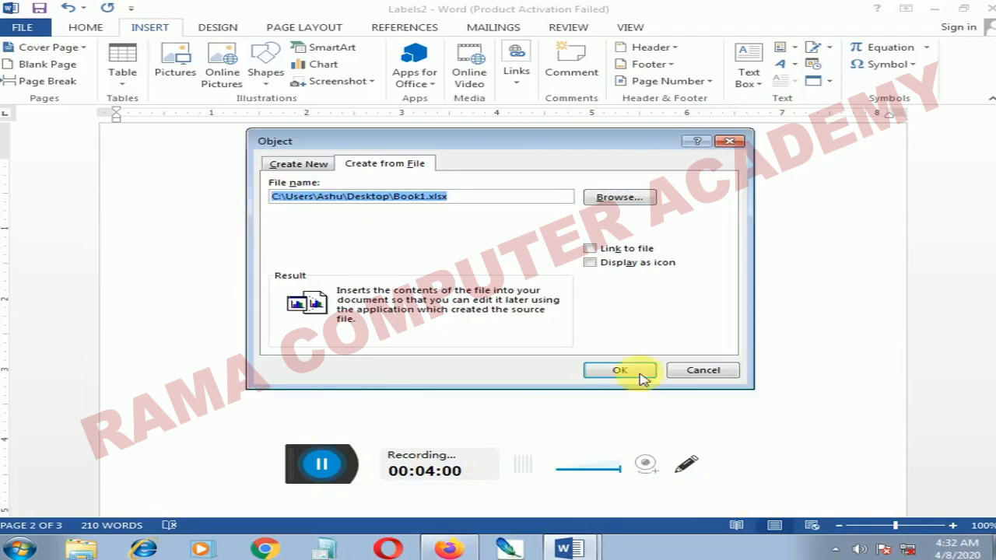
left_click(591, 249)
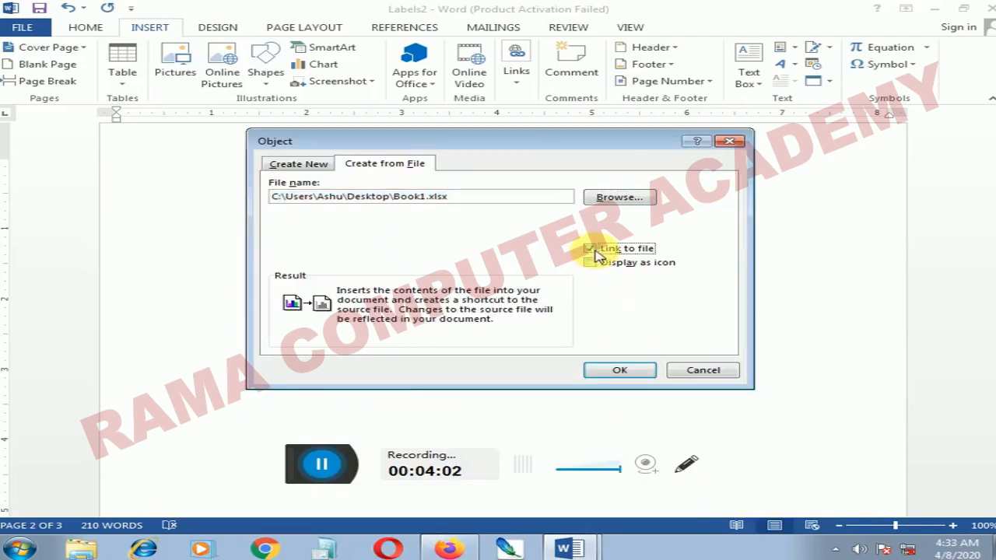
left_click(621, 375)
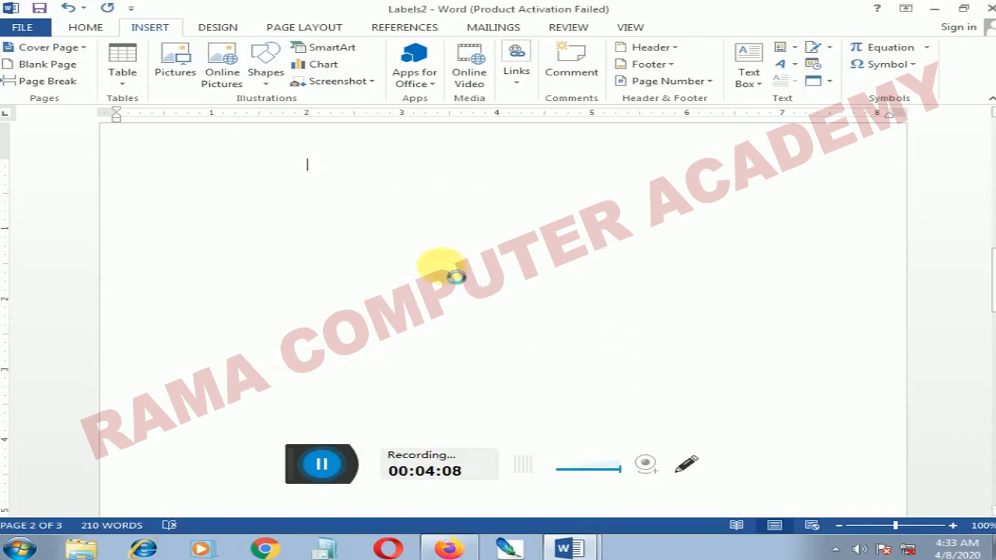
scroll(352, 264, "down", 5)
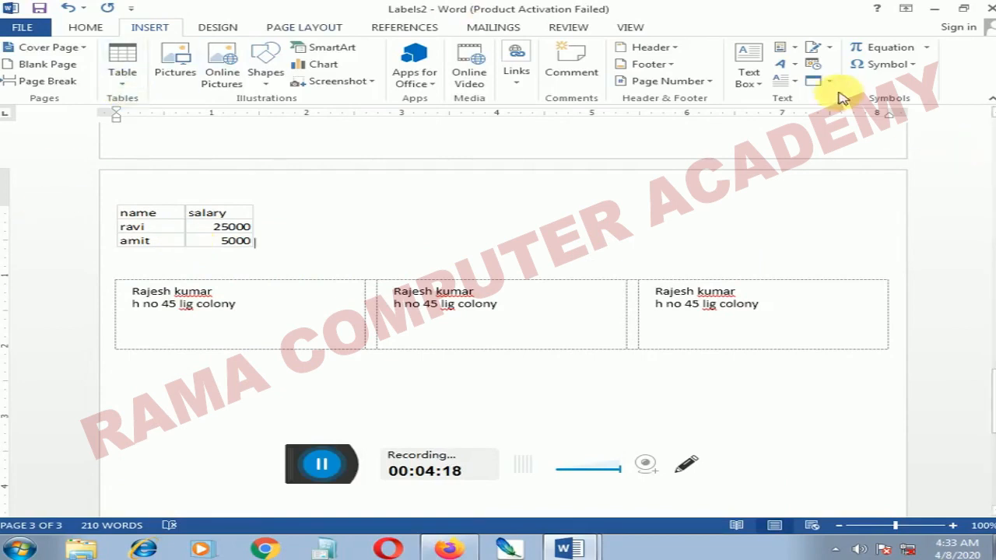
left_click(812, 81)
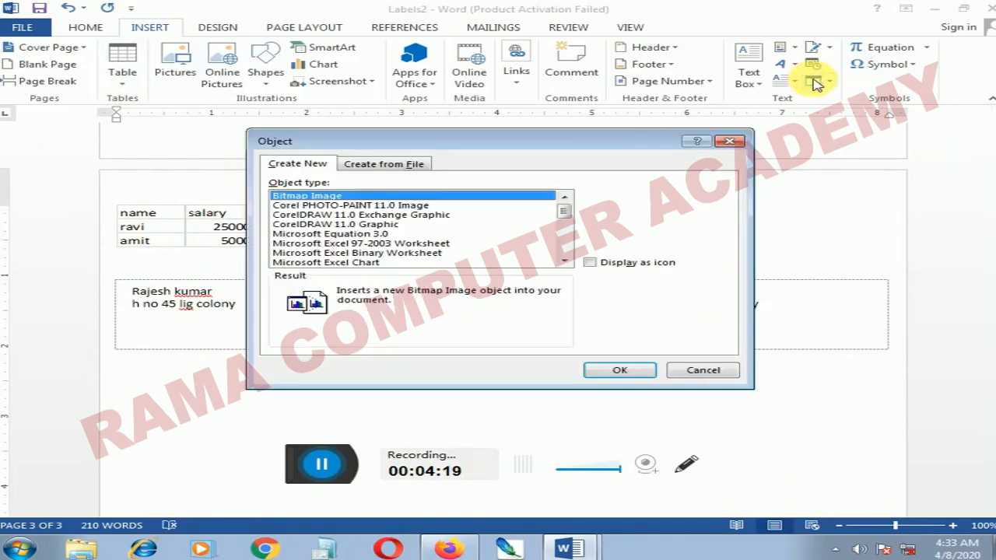
left_click(395, 167)
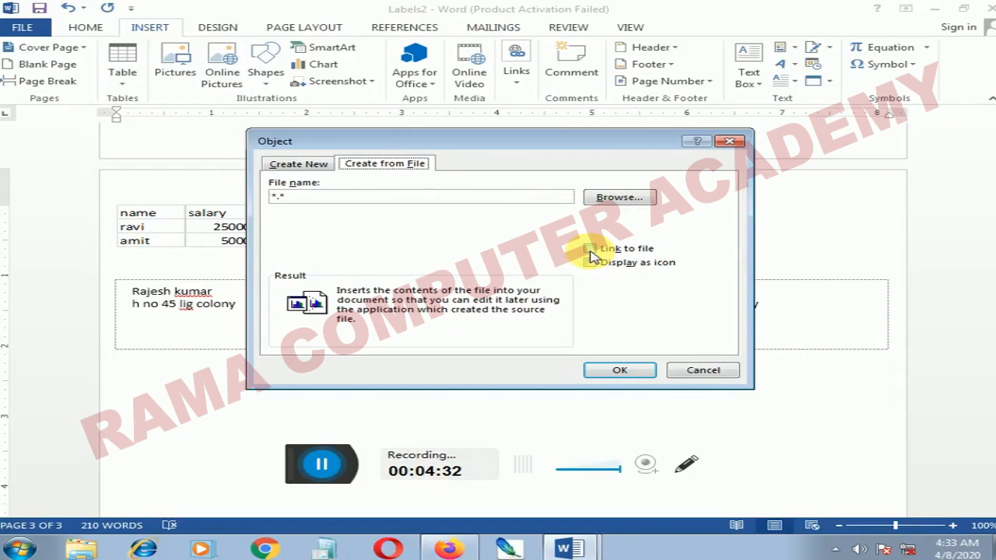
left_click(720, 370)
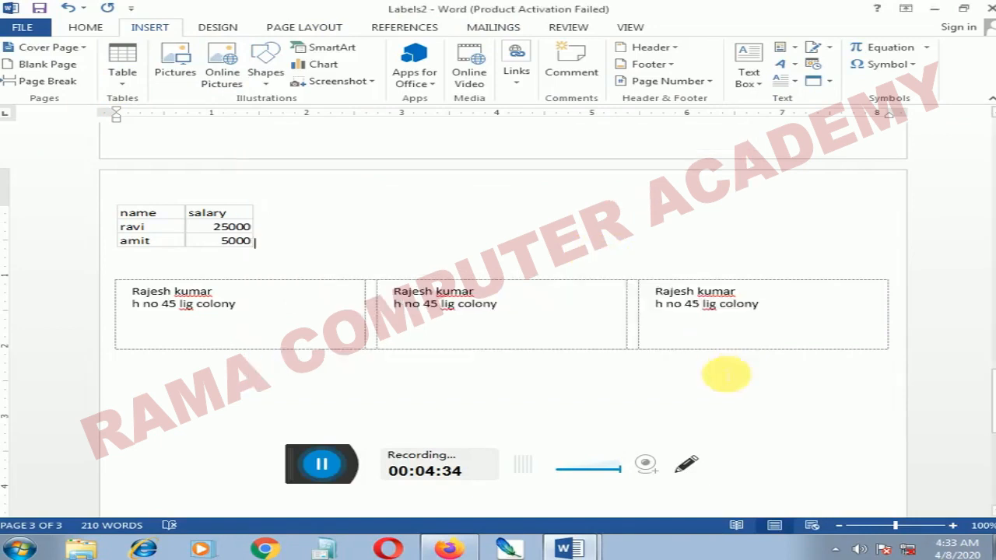
Look over the label pages and switch to Document1 to view its list of topics.
scroll(482, 218, "up", 10)
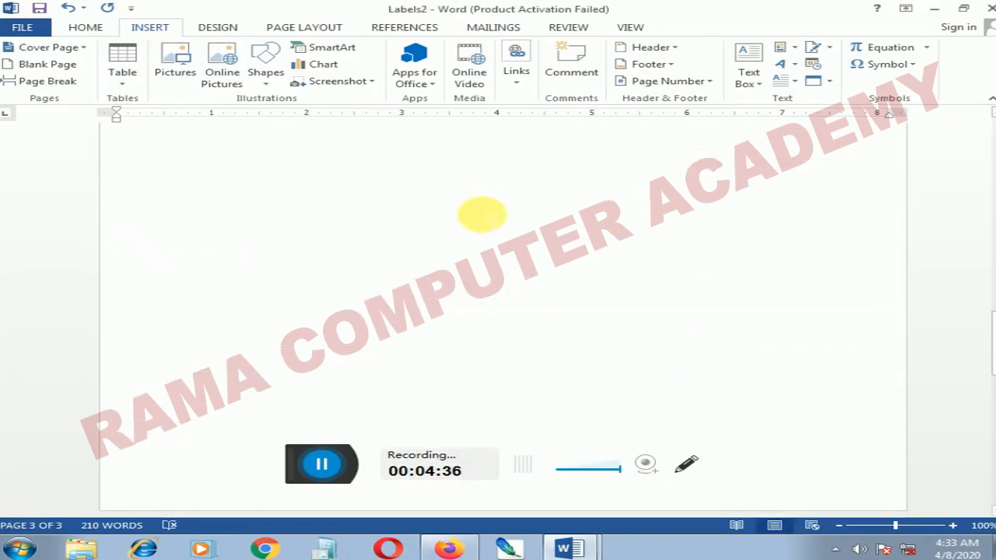
scroll(483, 214, "down", 10)
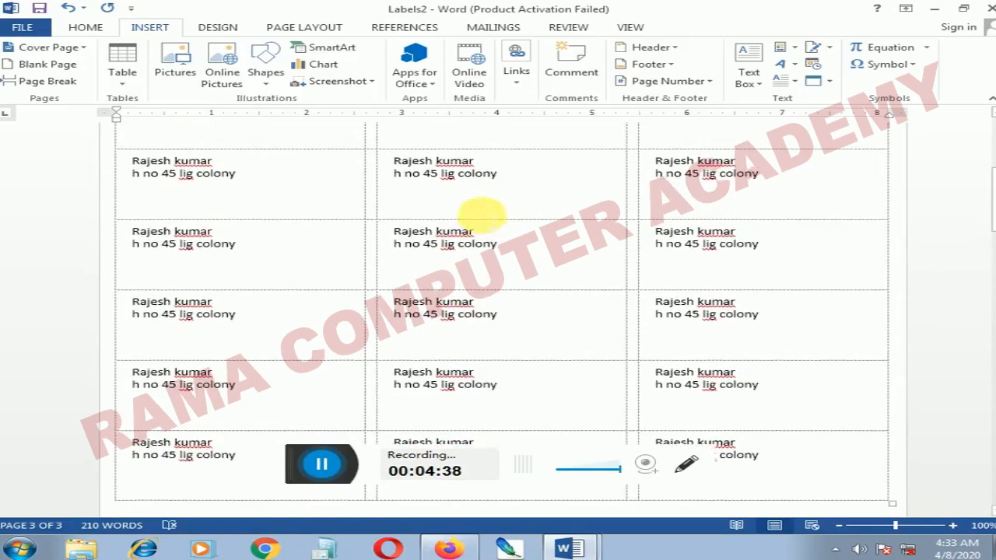
left_click(571, 548)
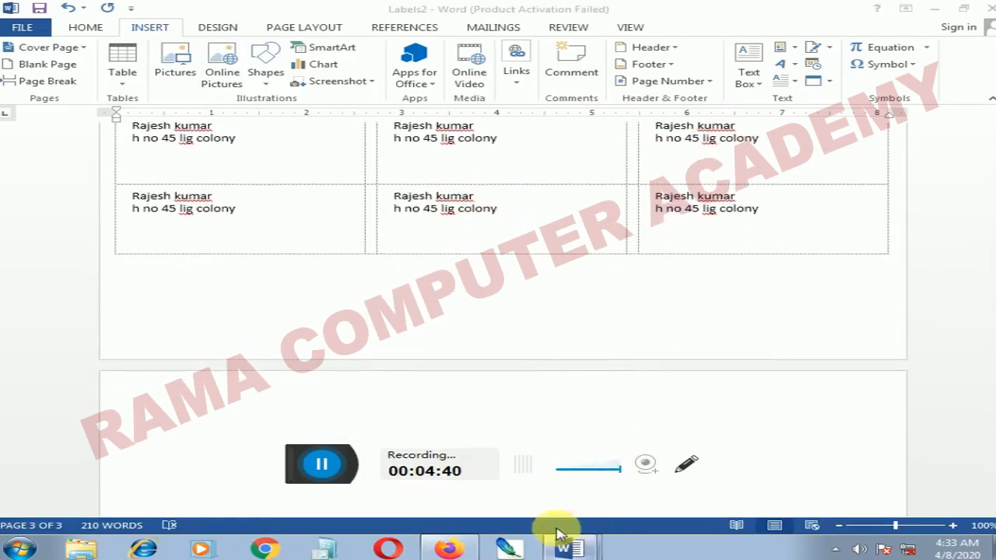
left_click(541, 503)
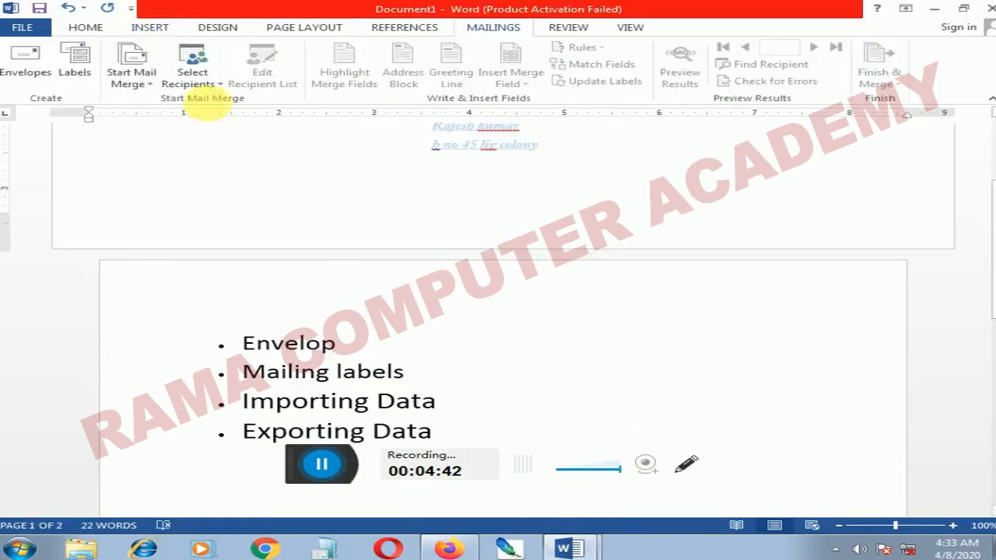
scroll(280, 204, "down", 2)
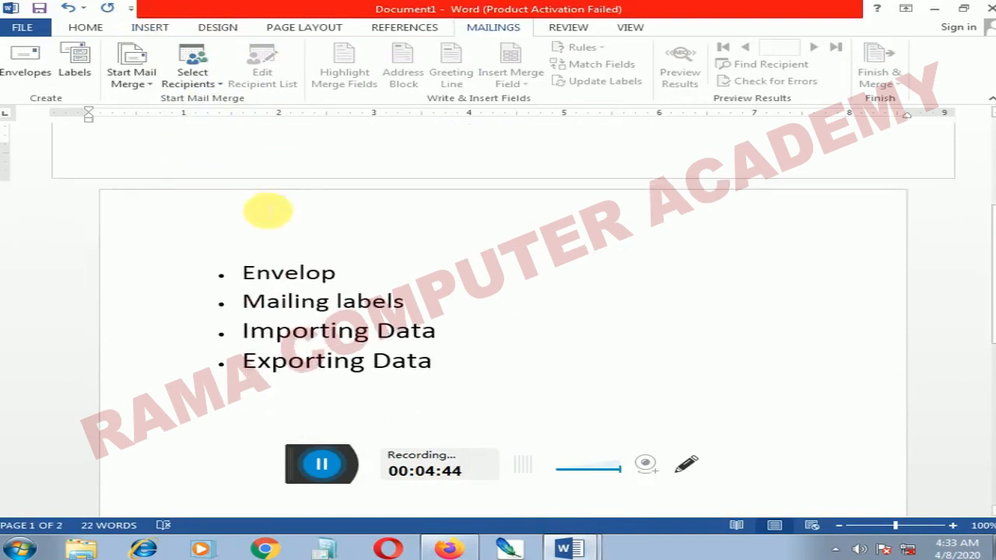
Create a new blank document and fill it with sample paragraphs using =rand().
left_click(30, 27)
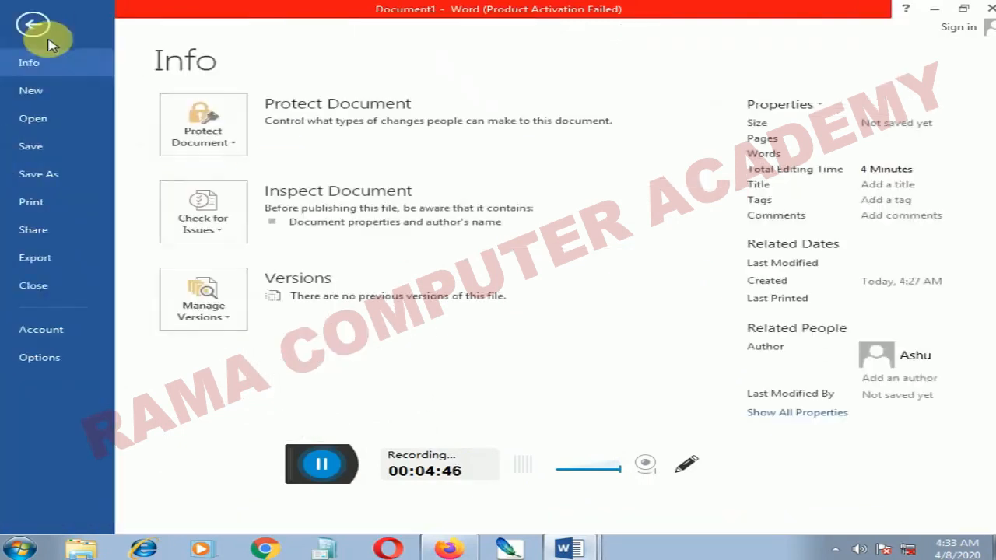
left_click(31, 26)
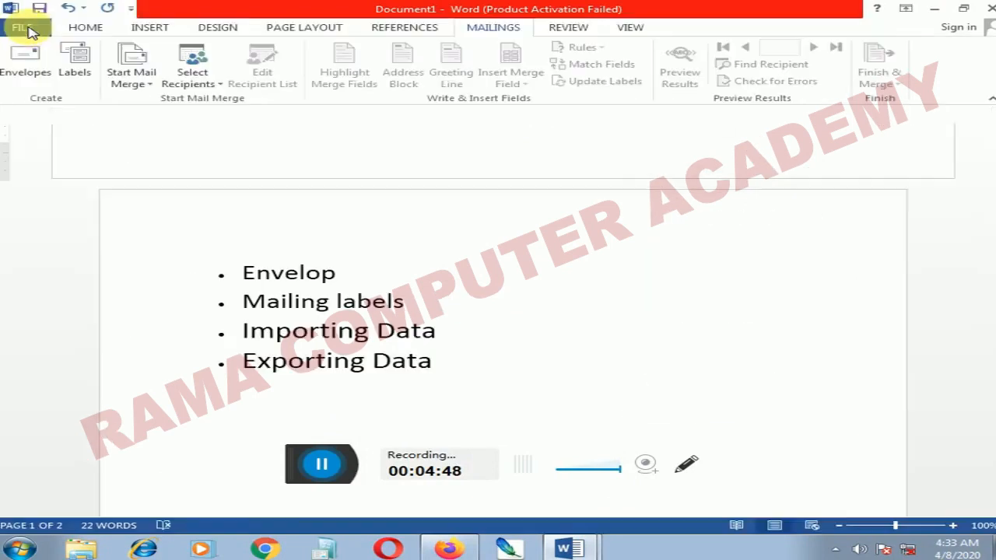
left_click(29, 29)
left_click(42, 90)
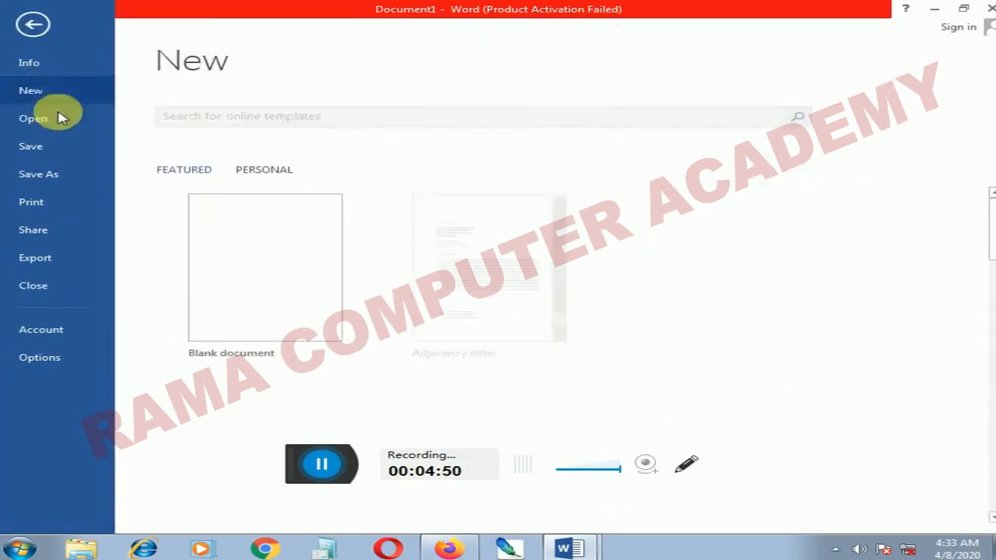
left_click(238, 269)
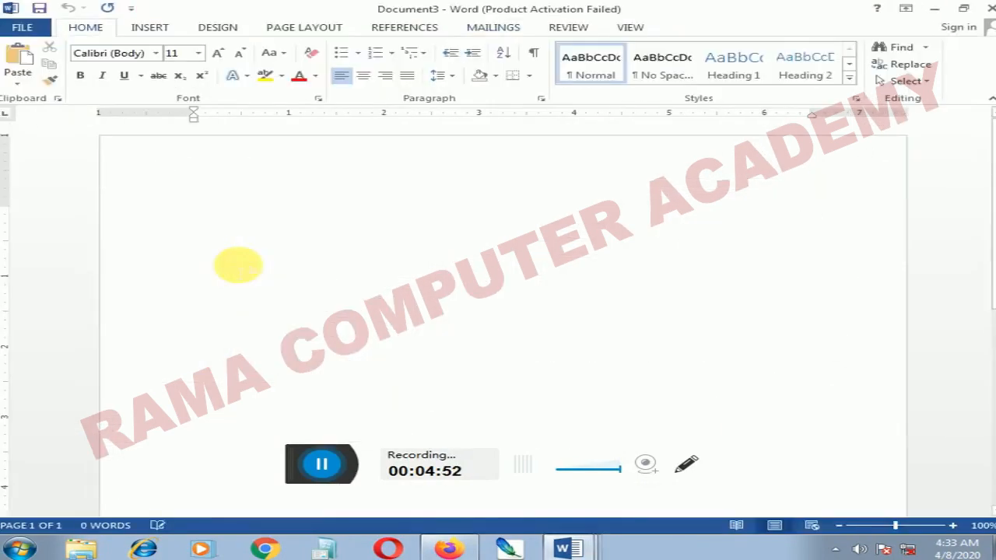
type("=rand()")
key("Return")
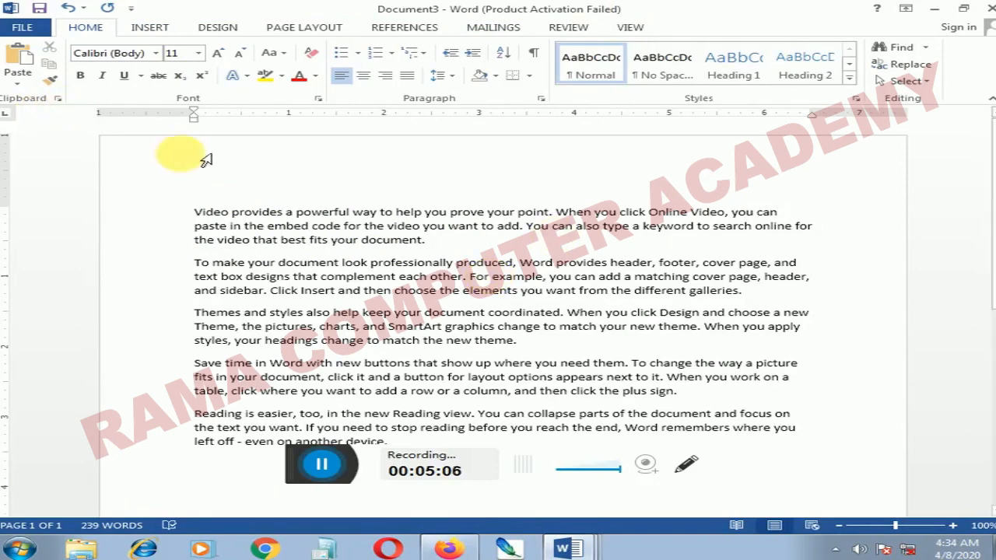
Export the sample document as a PDF with the suggested file name and standard optimization, and look through the published file.
left_click(23, 28)
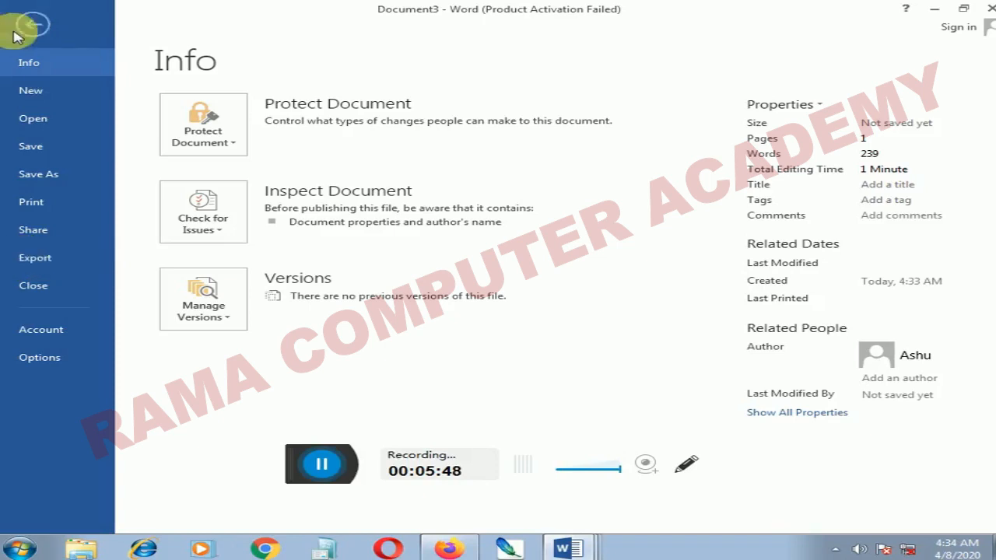
left_click(36, 259)
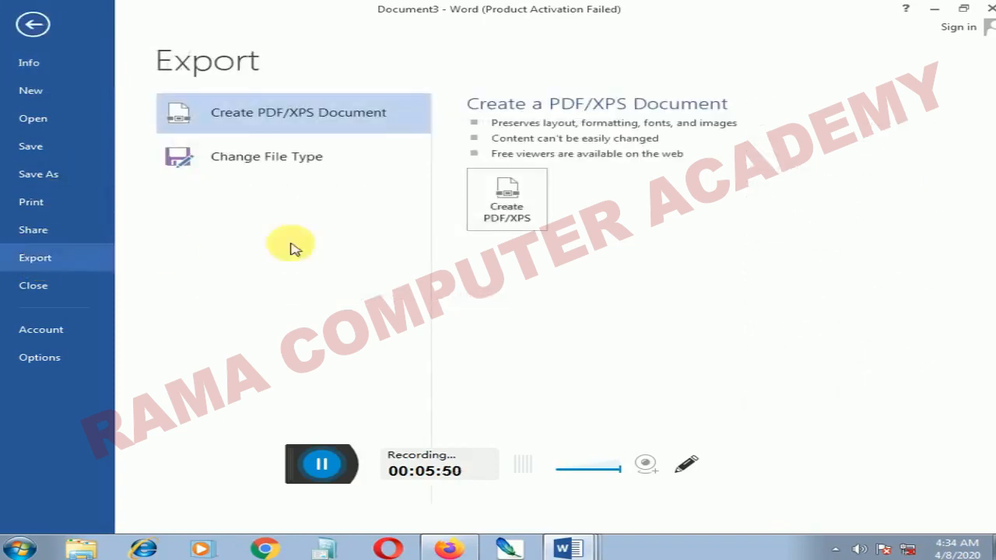
left_click(500, 196)
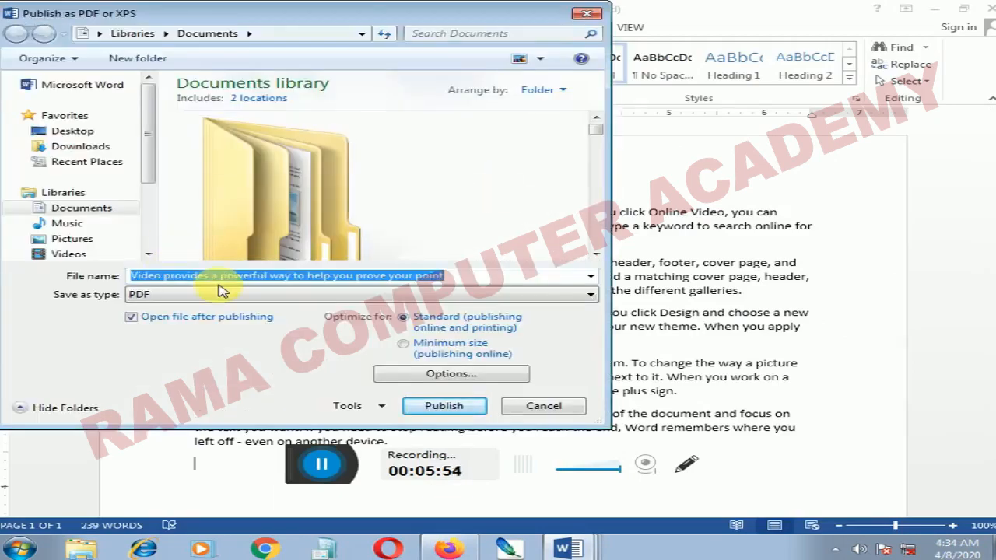
left_click(440, 410)
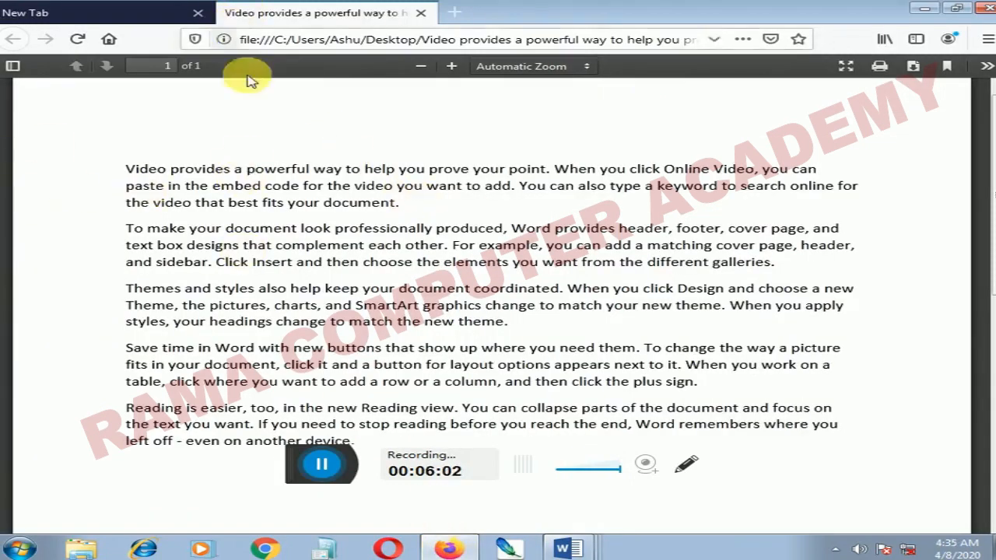
scroll(311, 140, "down", 6)
scroll(322, 166, "up", 6)
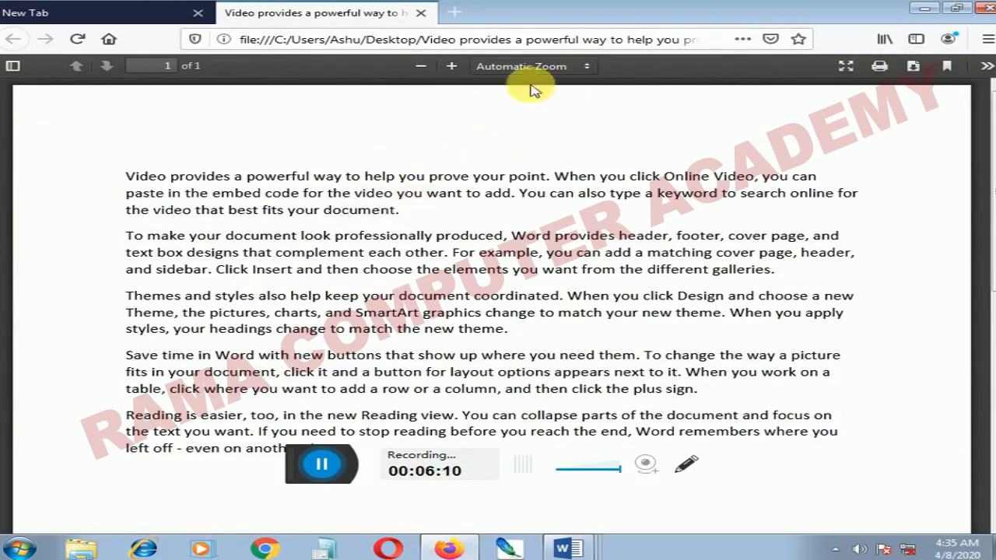
Minimize the PDF viewer, dismiss the publishing dialog, and minimize all open documents to show the desktop.
left_click(924, 7)
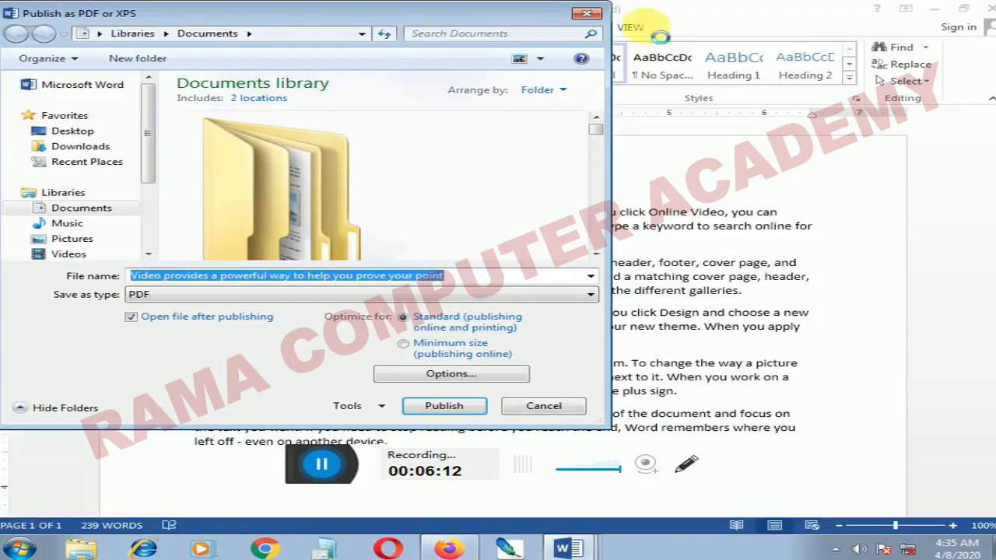
left_click(589, 15)
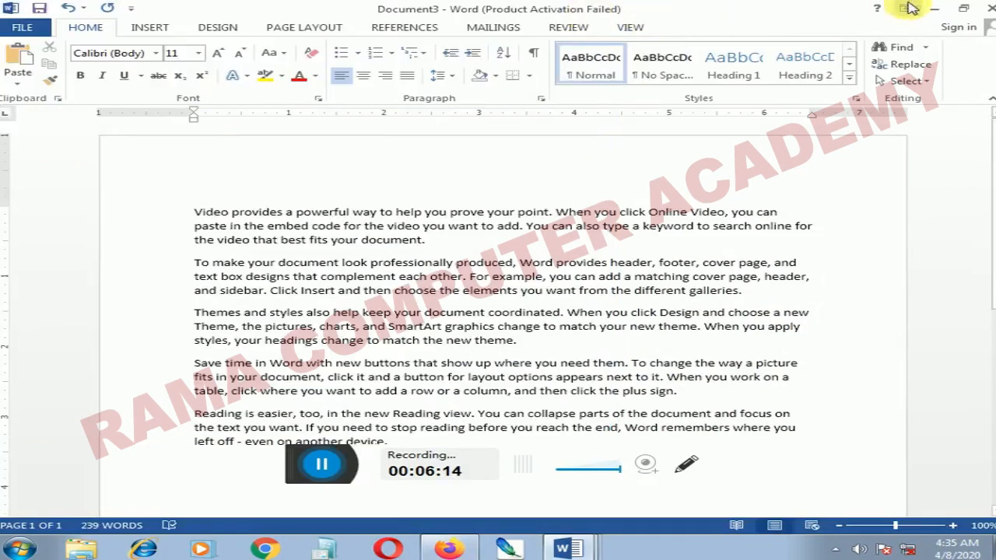
left_click(932, 9)
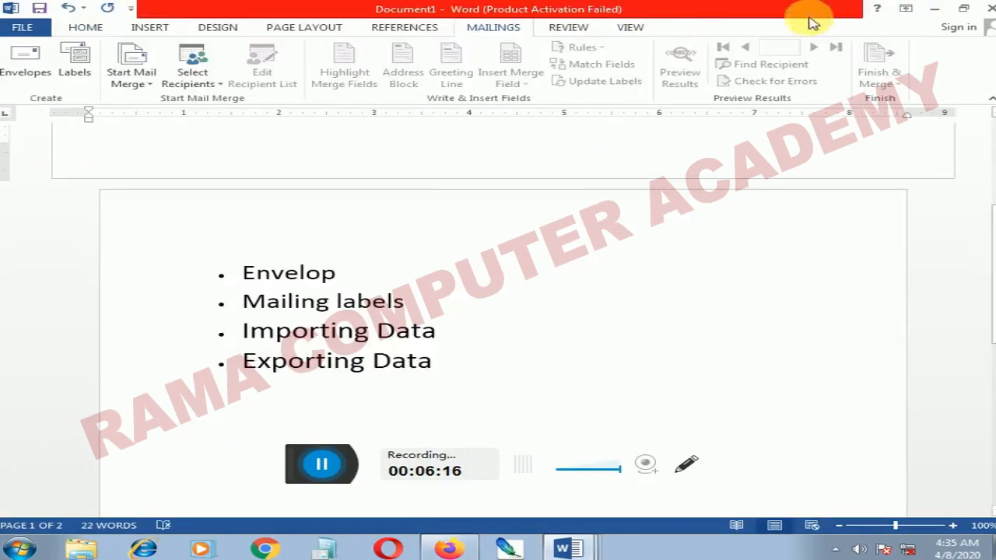
left_click(934, 11)
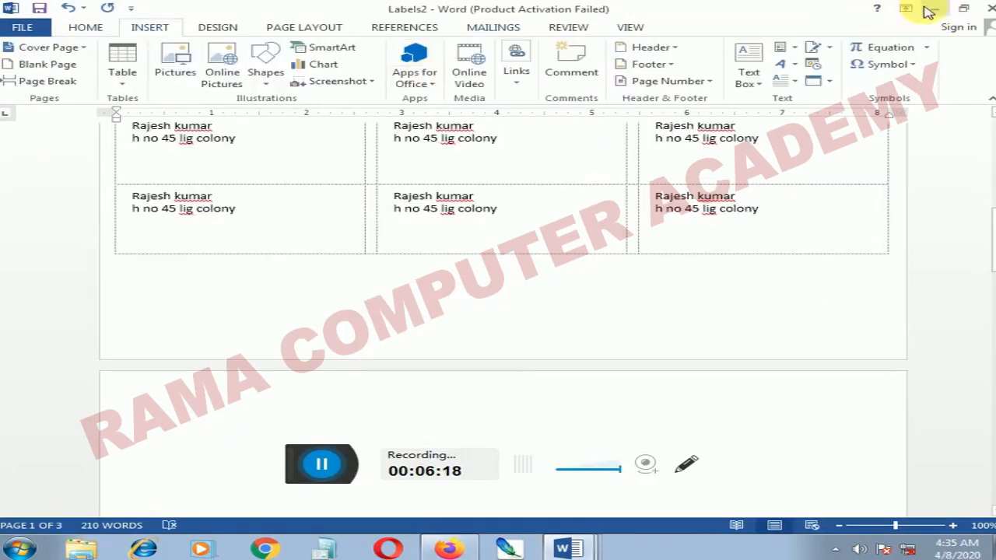
left_click(934, 9)
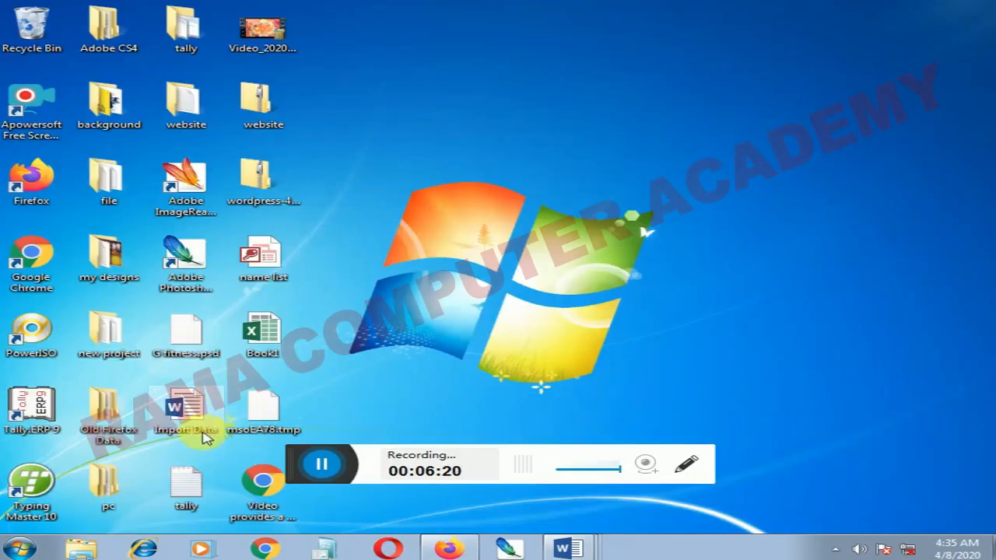
Inspect the exported PDF's file properties on the desktop, close them, and return to Document3 in Word.
right_click(263, 496)
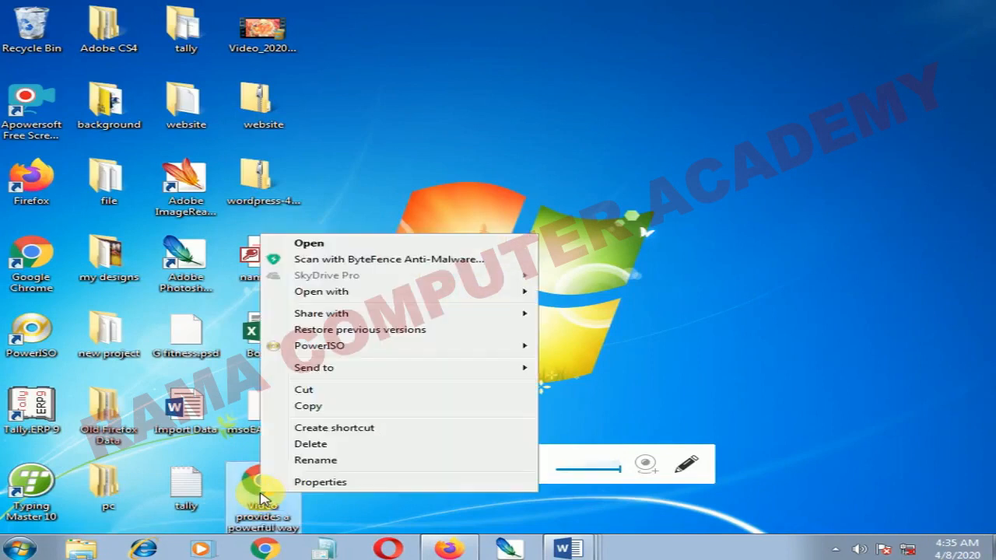
left_click(319, 483)
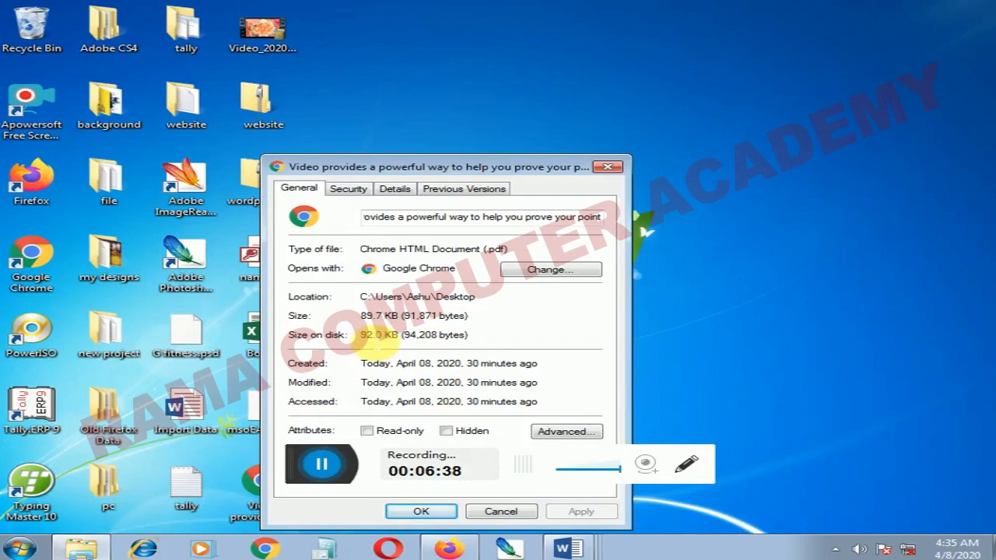
left_click(498, 515)
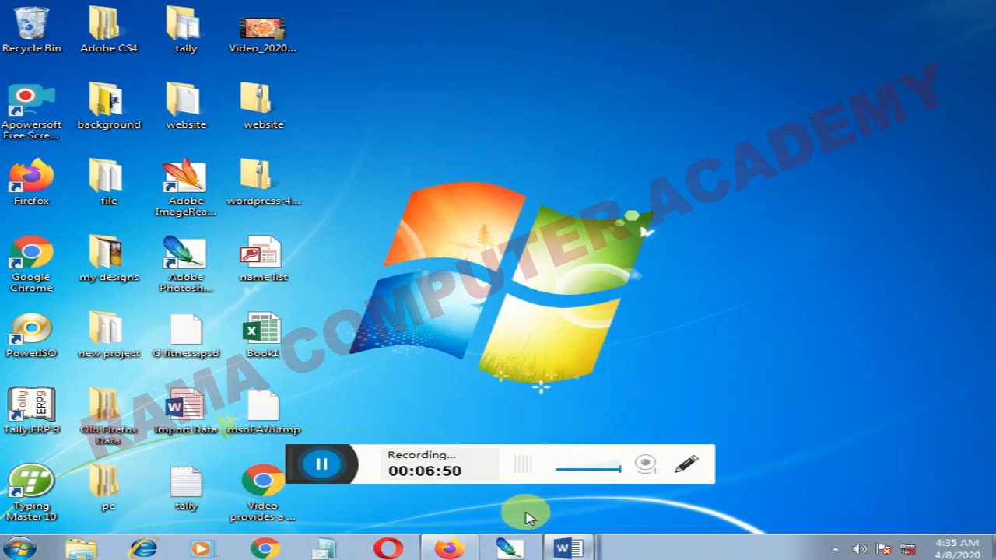
key("alt+Tab")
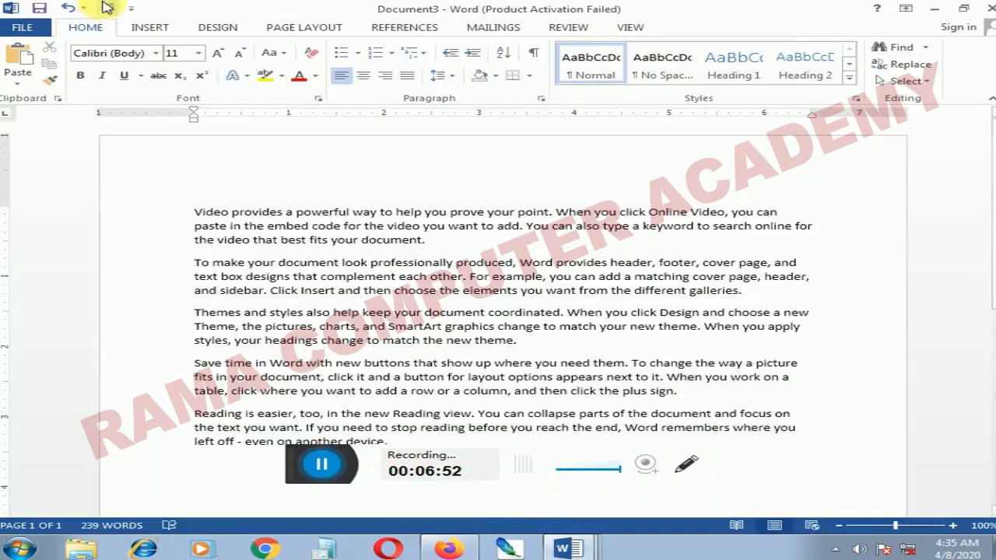